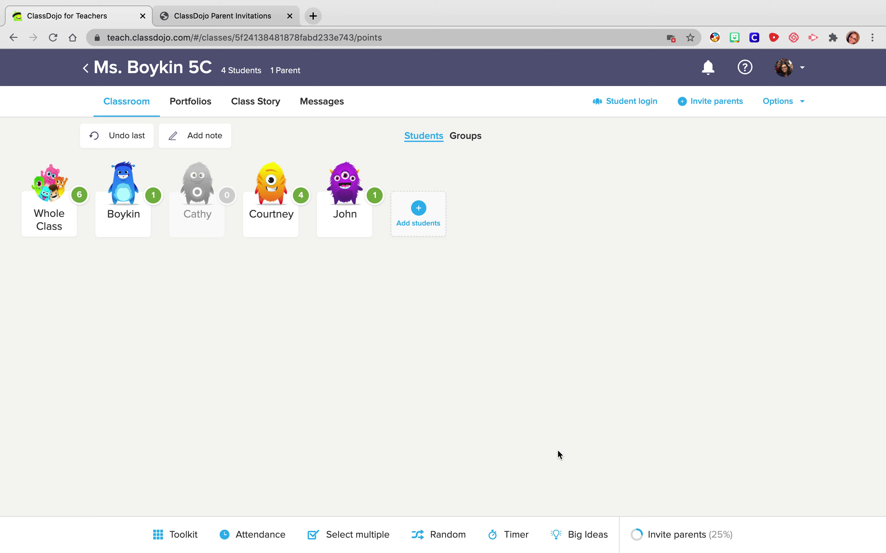
# Open the Big Ideas library, browse its topic cards, and enter the Growth Mindset collection
pyautogui.click(580, 536)
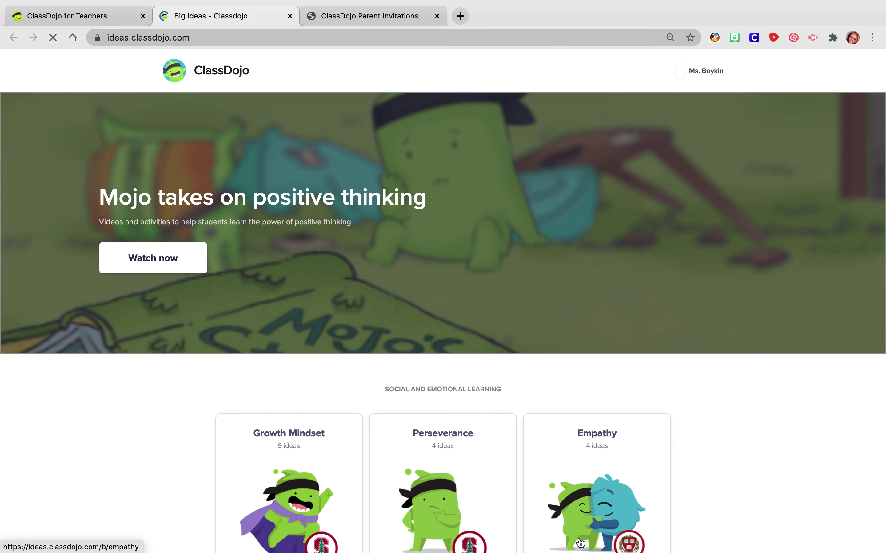
pyautogui.scroll(-4, 405, 505)
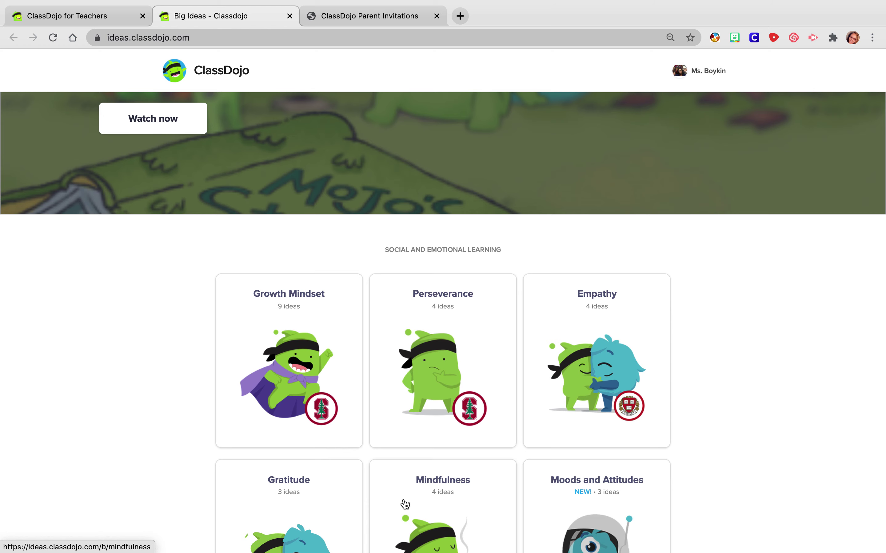
pyautogui.scroll(-8, 322, 356)
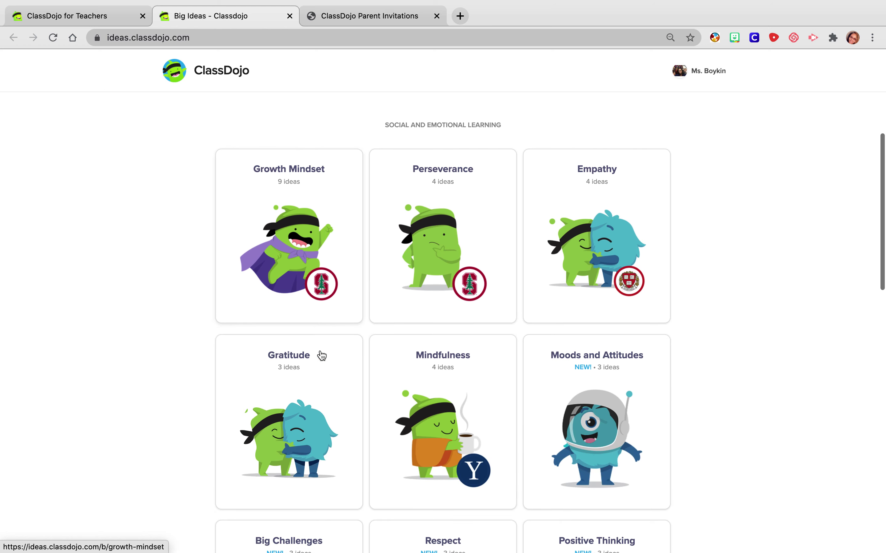
pyautogui.scroll(-8, 580, 414)
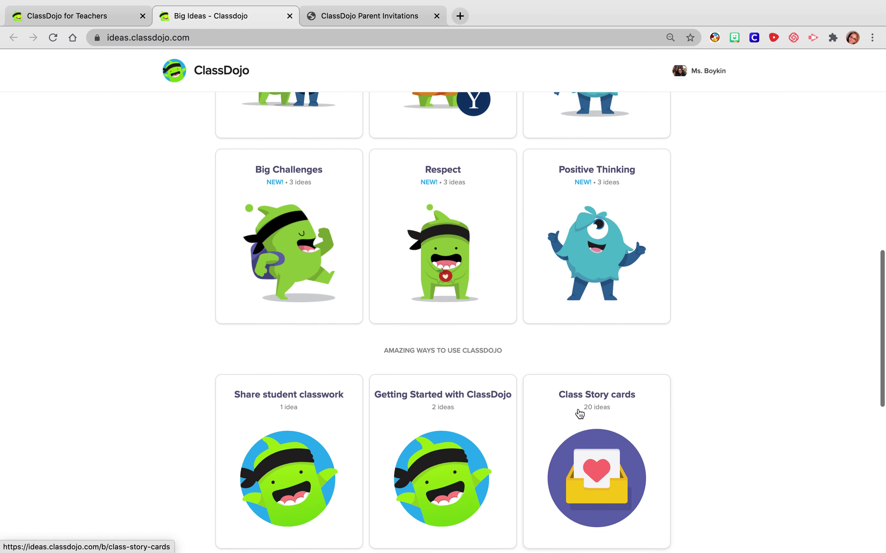
pyautogui.scroll(15, 580, 412)
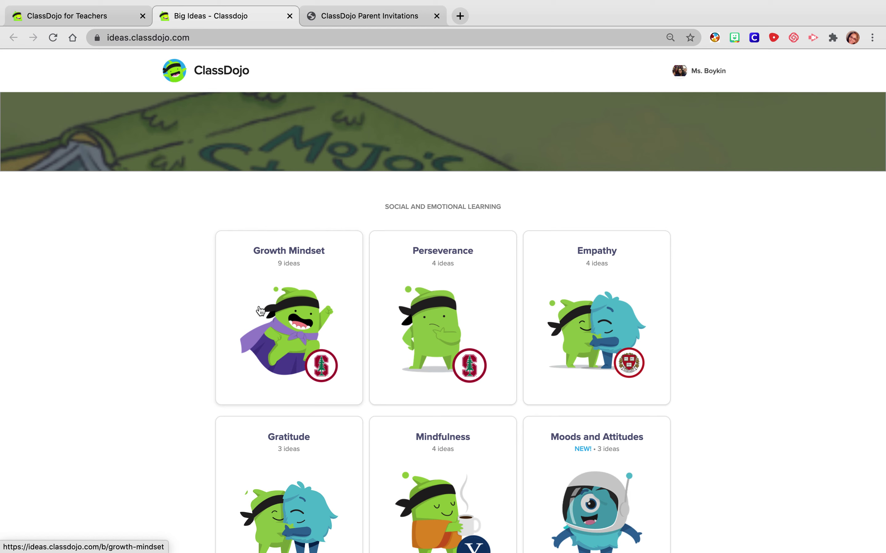
pyautogui.click(260, 312)
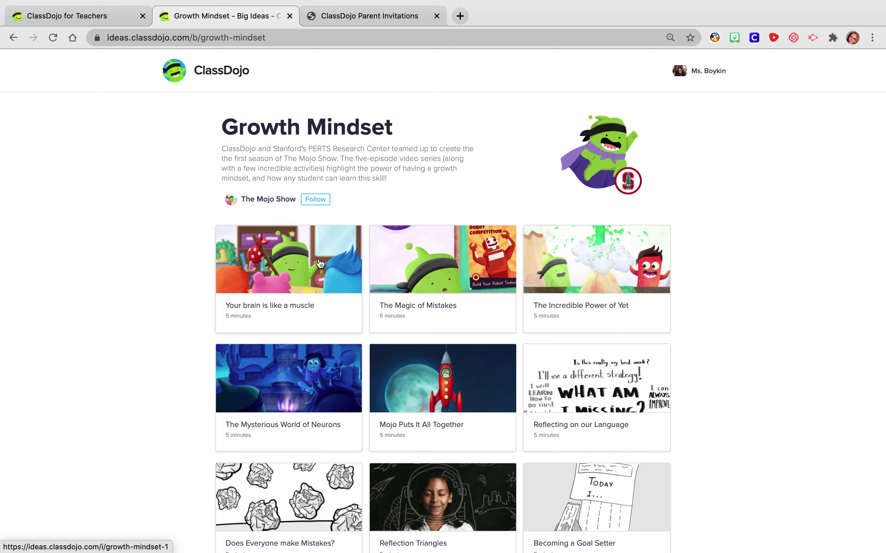
# Open the 'Your brain is like a muscle' lesson and start its classroom activity
pyautogui.scroll(-5, 346, 340)
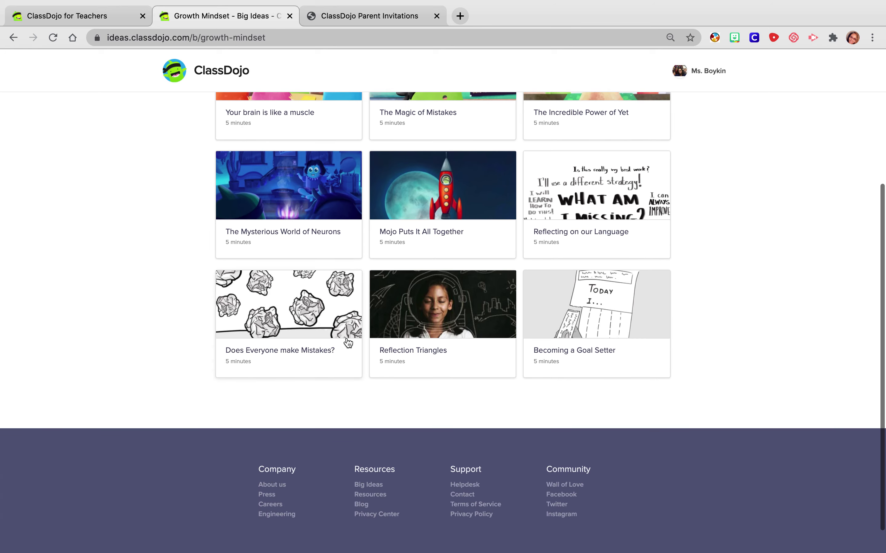
pyautogui.scroll(3, 347, 342)
pyautogui.scroll(2, 348, 343)
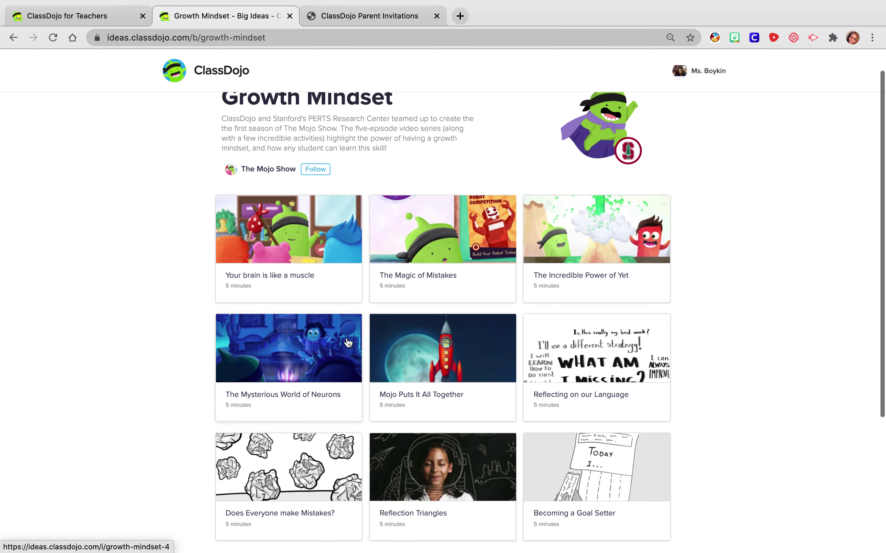
pyautogui.click(311, 271)
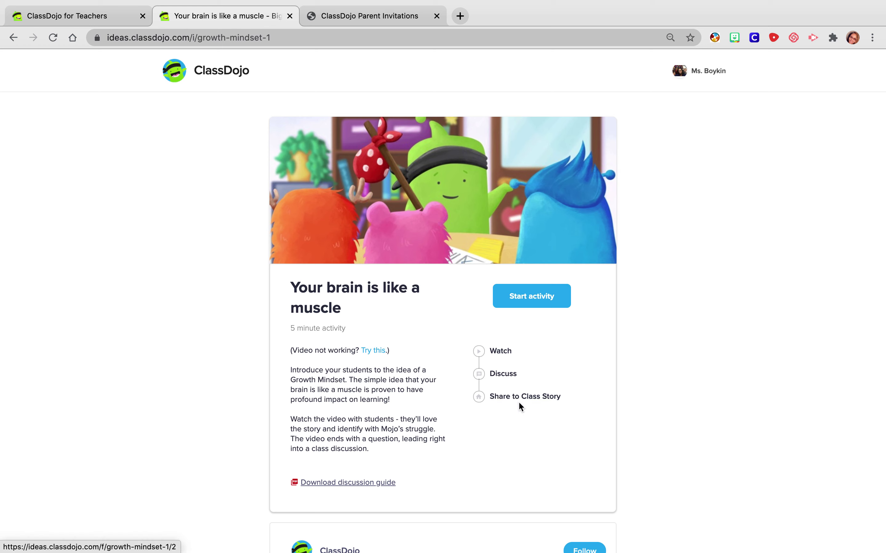
pyautogui.scroll(-4, 521, 401)
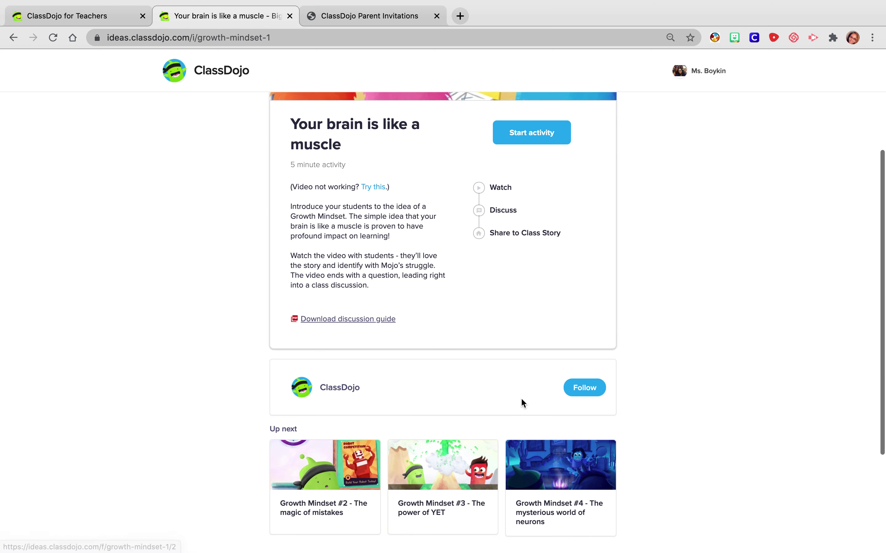
pyautogui.scroll(3, 522, 402)
pyautogui.click(524, 270)
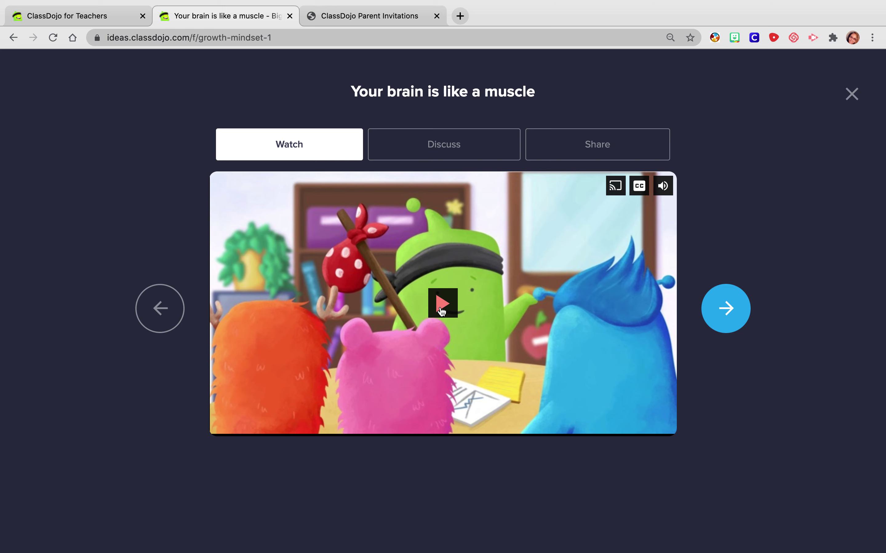
# Play the video full screen, pause it around 01:13, then advance to the second Discuss question
pyautogui.click(441, 309)
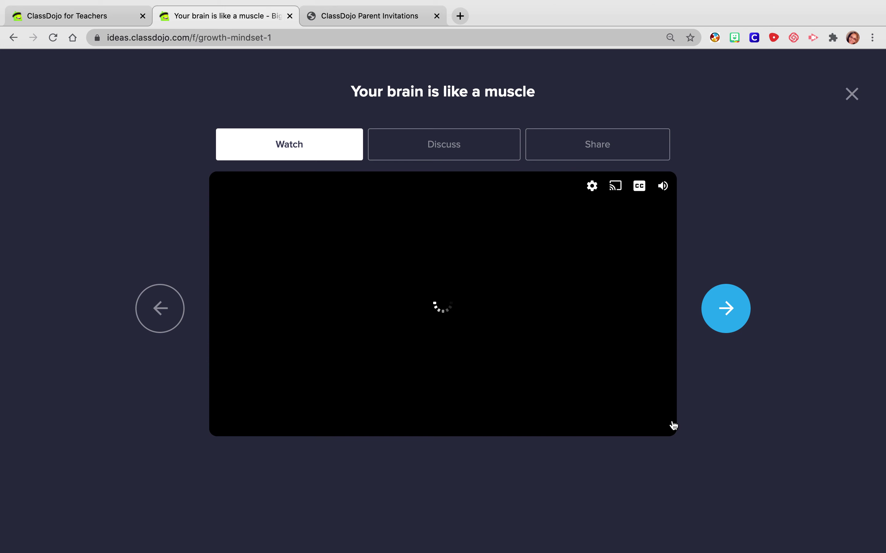
pyautogui.click(653, 424)
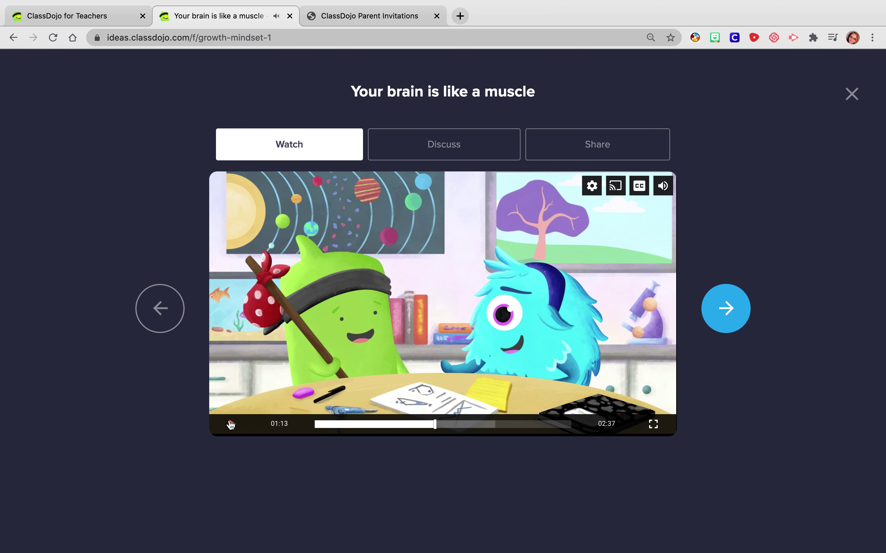
pyautogui.click(232, 424)
pyautogui.click(466, 145)
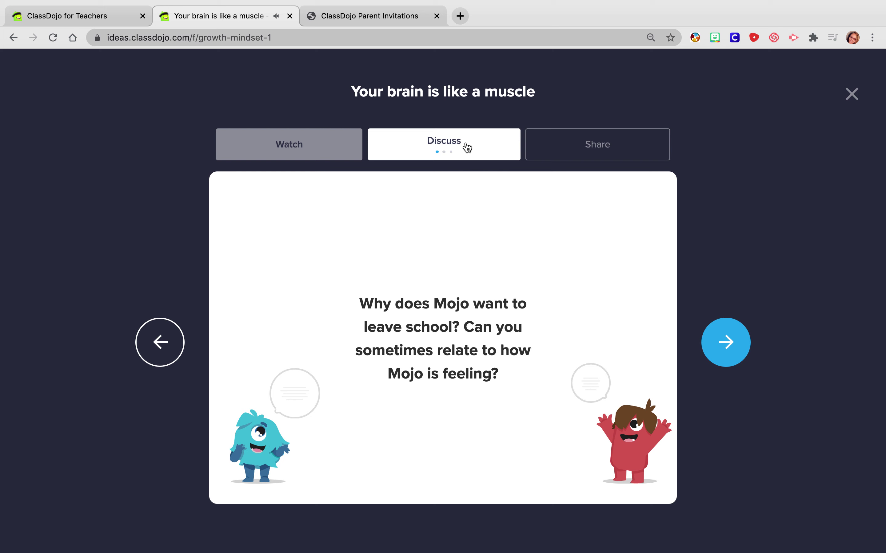
pyautogui.click(727, 344)
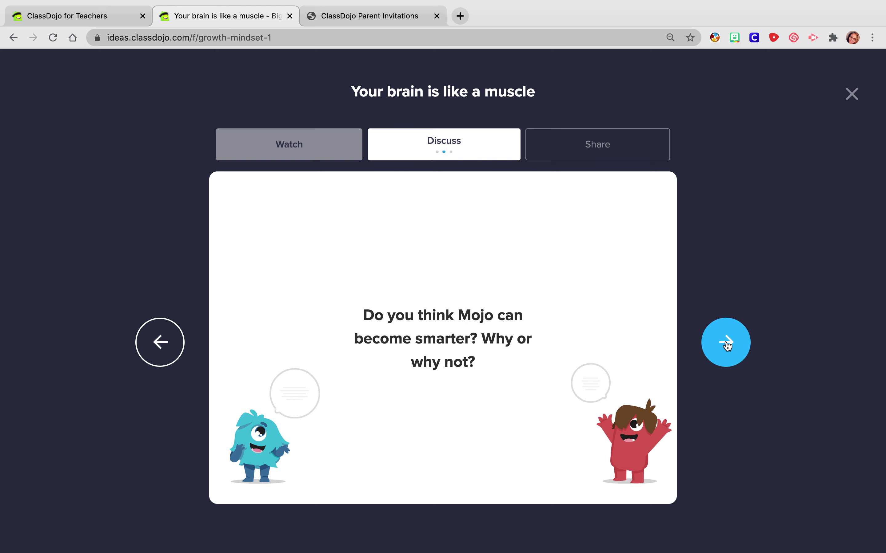
# Pick a random student from the class roster, then return to the lesson activity
pyautogui.click(105, 17)
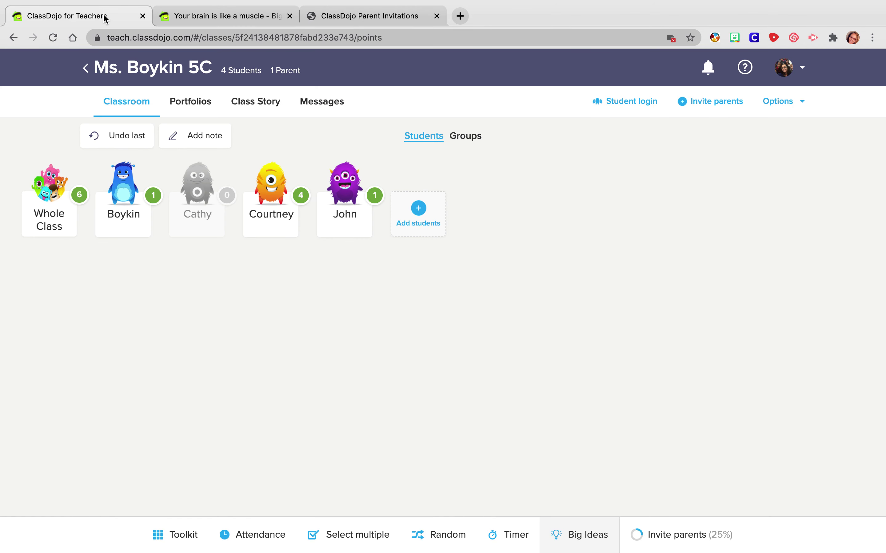
pyautogui.click(433, 540)
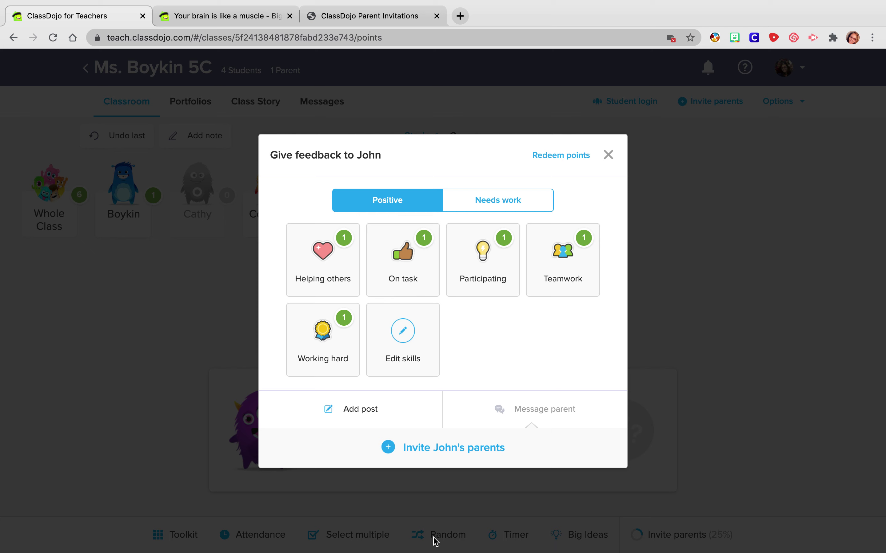
pyautogui.click(258, 22)
# Share the growth mindset video to the 5C class's Class Story
pyautogui.click(627, 153)
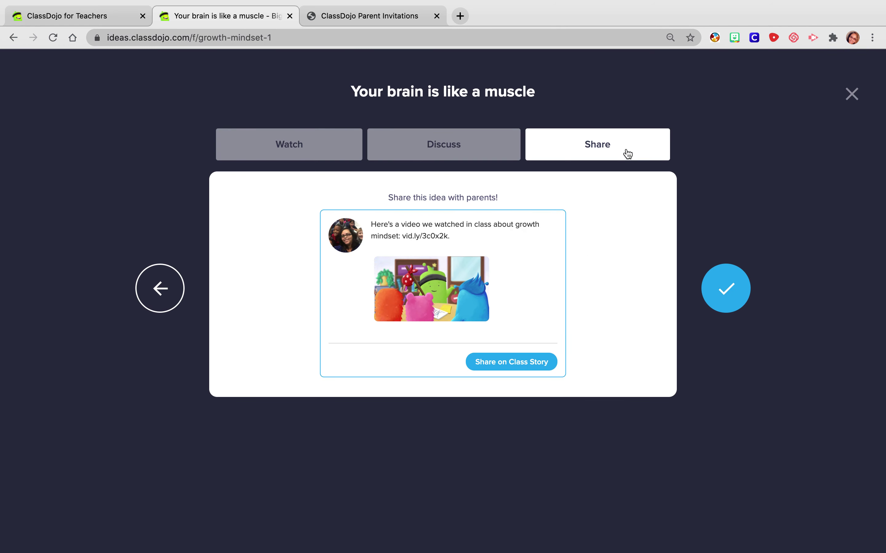
pyautogui.click(470, 198)
pyautogui.click(507, 371)
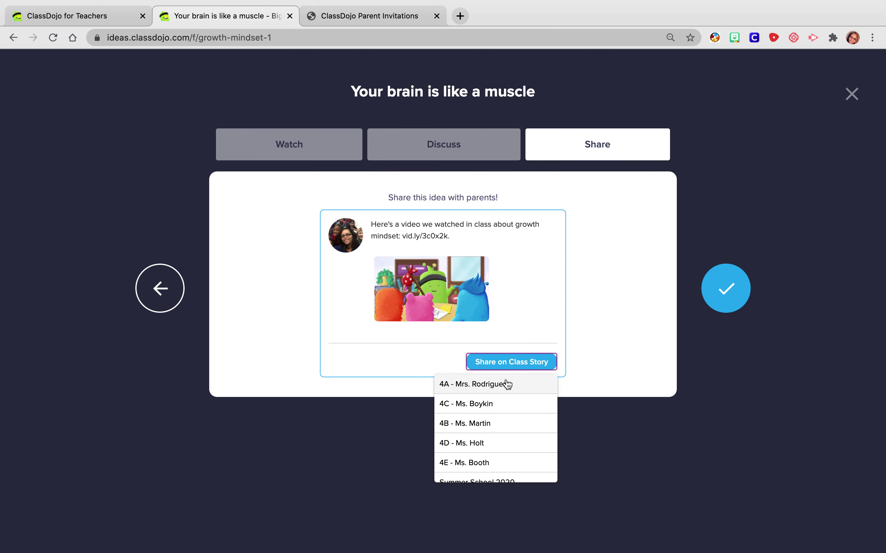
pyautogui.scroll(-3, 504, 426)
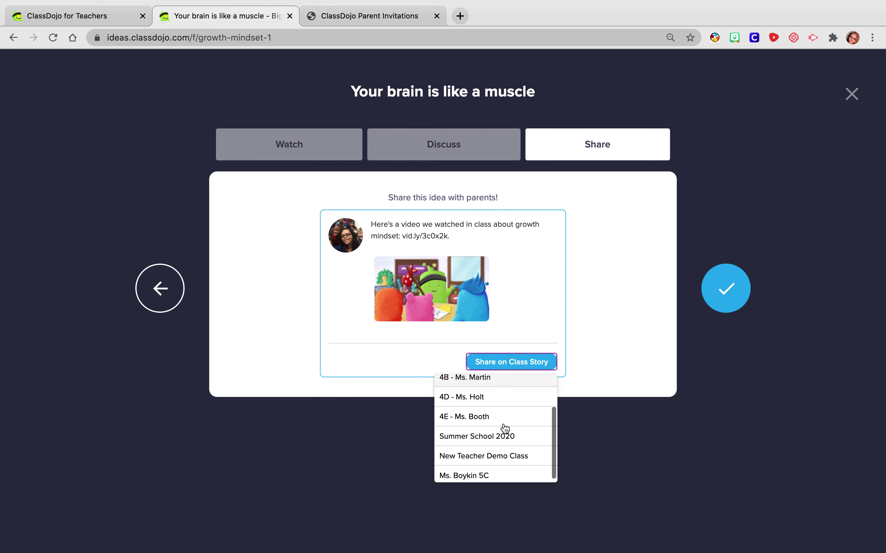
pyautogui.click(487, 472)
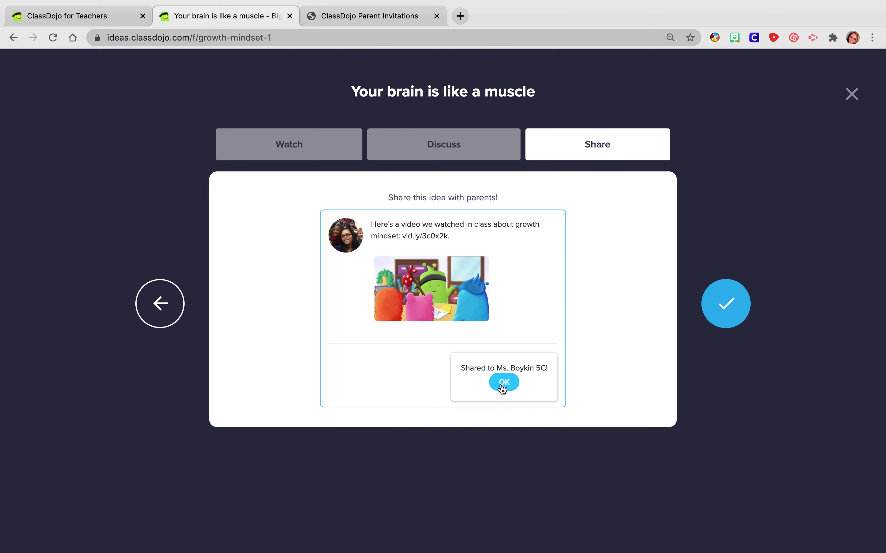
pyautogui.click(503, 384)
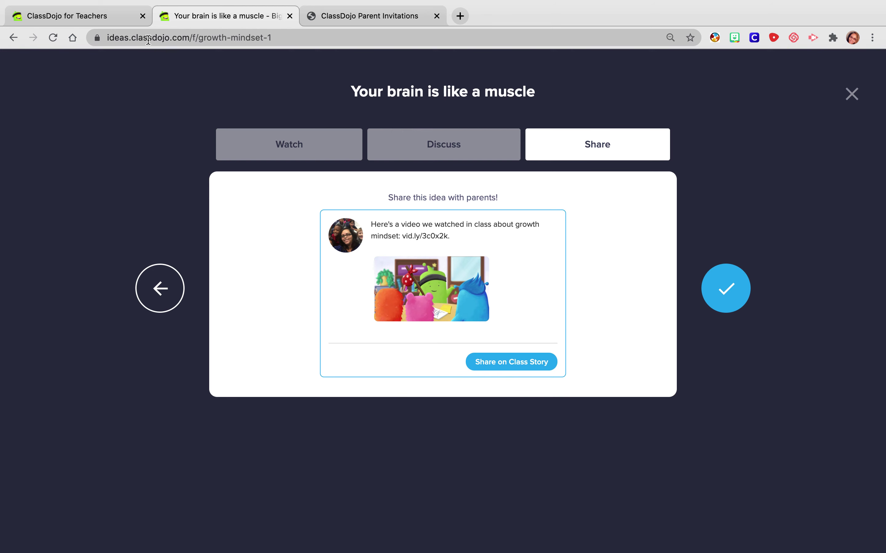
# Check the 5C Class Story feed for the shared video post
pyautogui.click(97, 17)
pyautogui.click(607, 156)
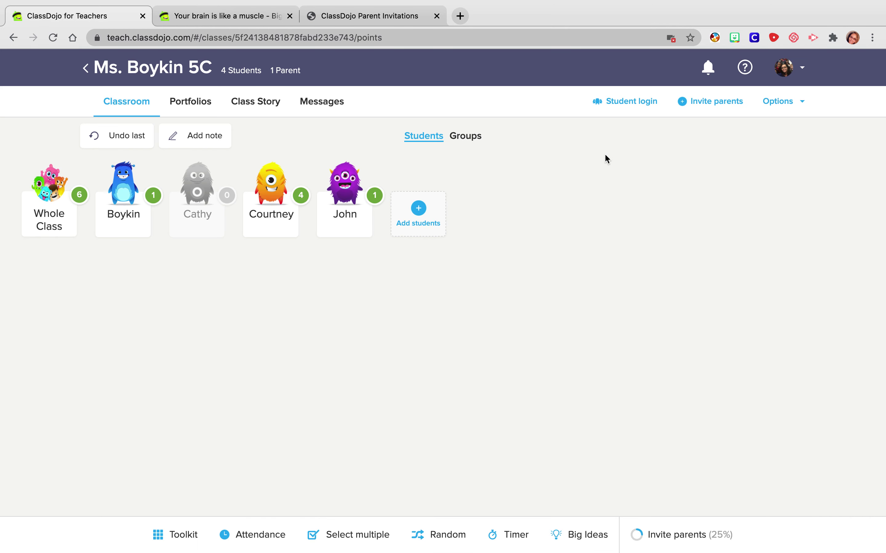
pyautogui.click(267, 103)
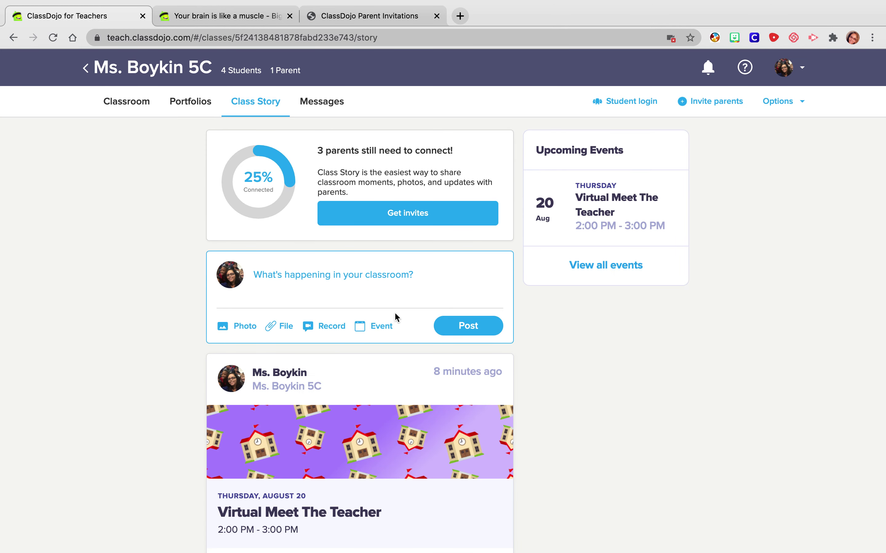
pyautogui.scroll(-5, 389, 316)
pyautogui.scroll(5, 390, 317)
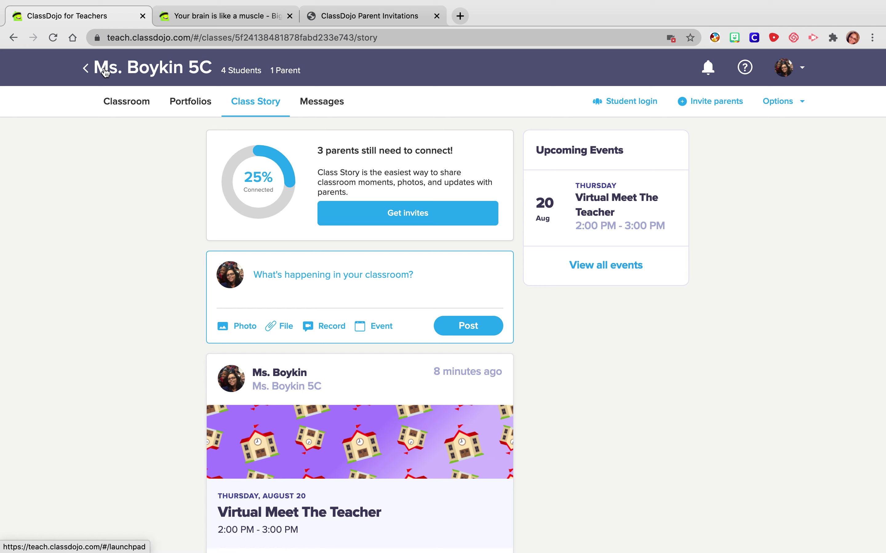
# Reshare the video to 5C from the activity, finish it, and return to Class Story
pyautogui.click(221, 16)
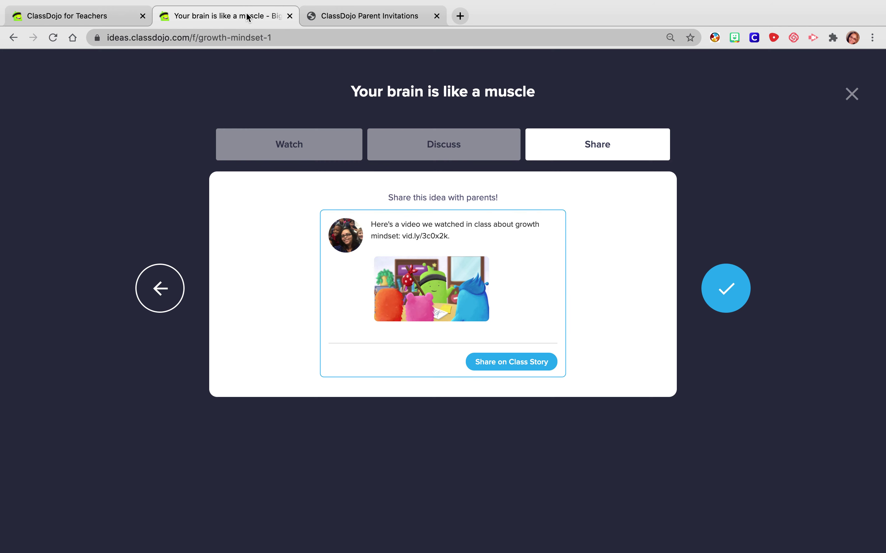
pyautogui.click(508, 368)
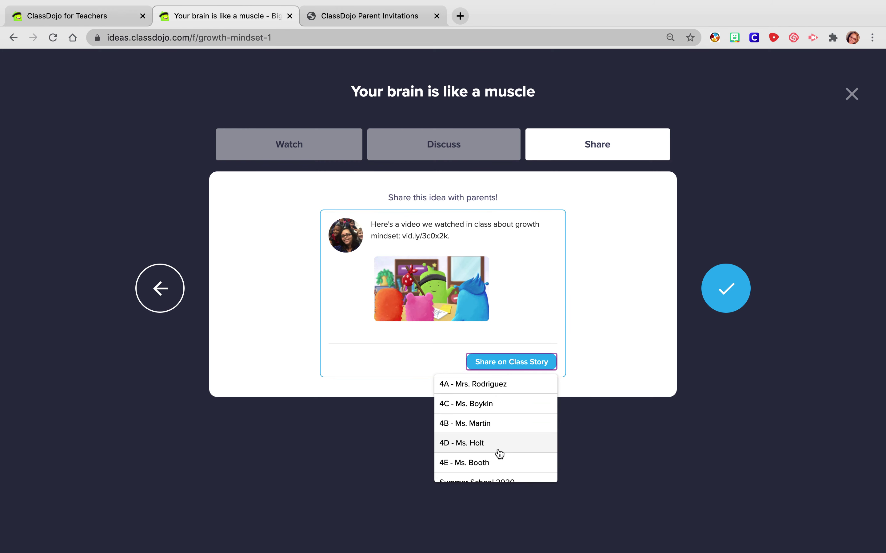
pyautogui.scroll(-2, 498, 453)
pyautogui.click(485, 472)
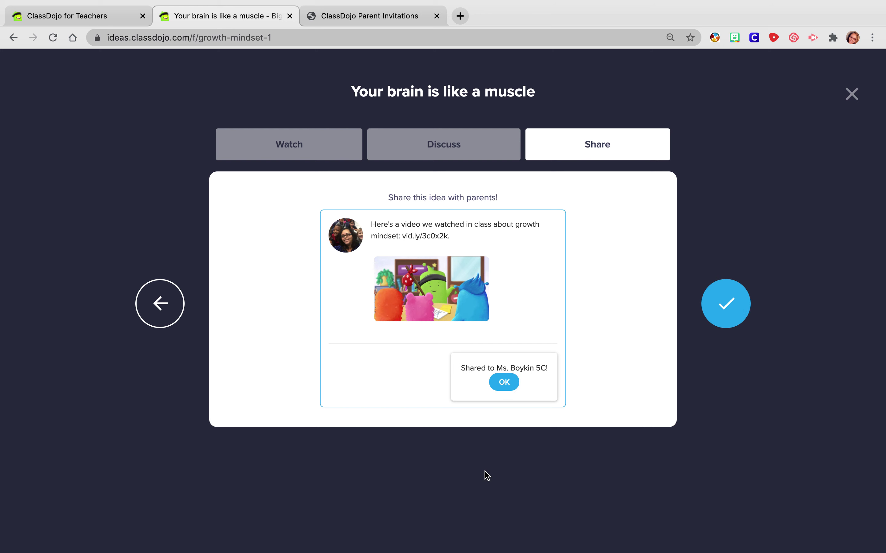
pyautogui.click(505, 382)
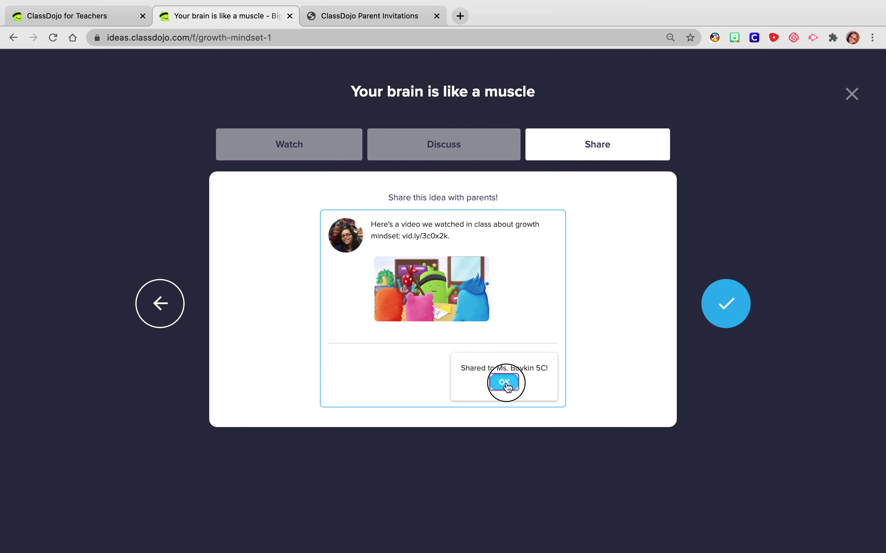
pyautogui.click(720, 298)
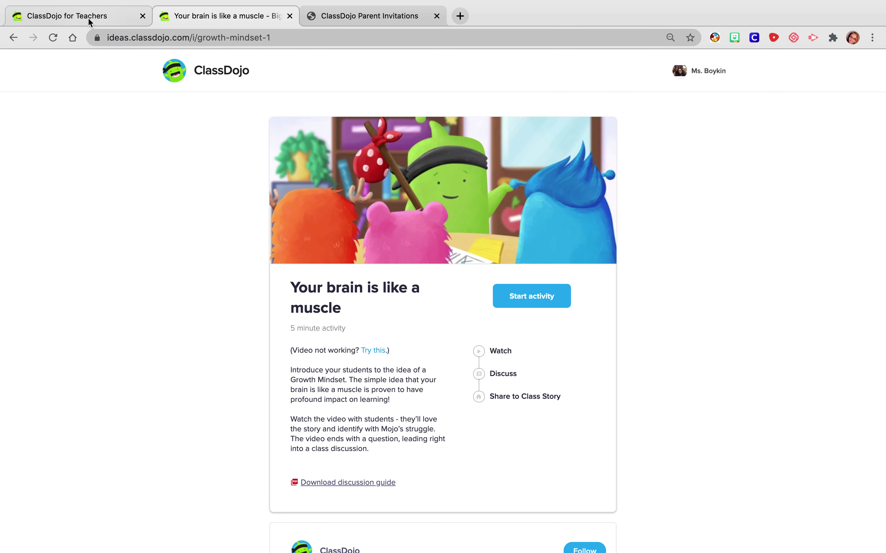
pyautogui.click(89, 17)
# Reload the Class Story and open the video post for editing
pyautogui.click(53, 37)
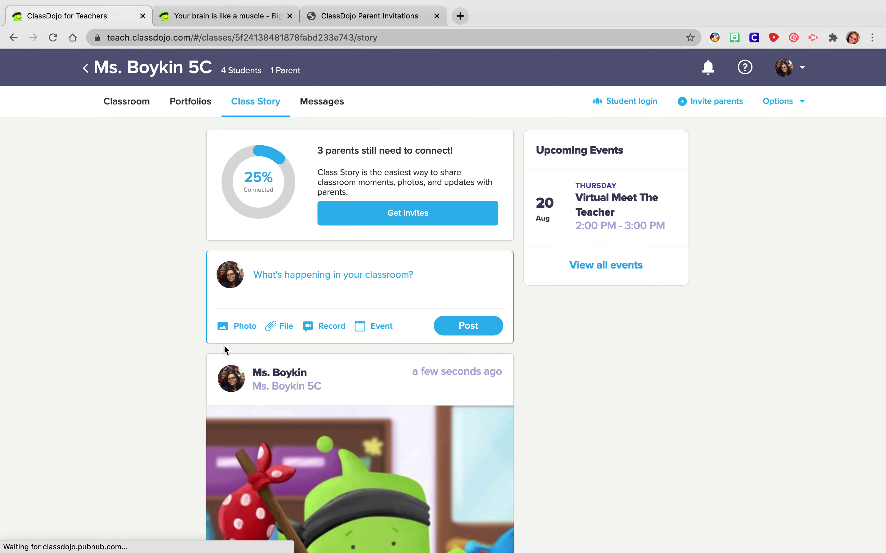
pyautogui.scroll(-7, 225, 347)
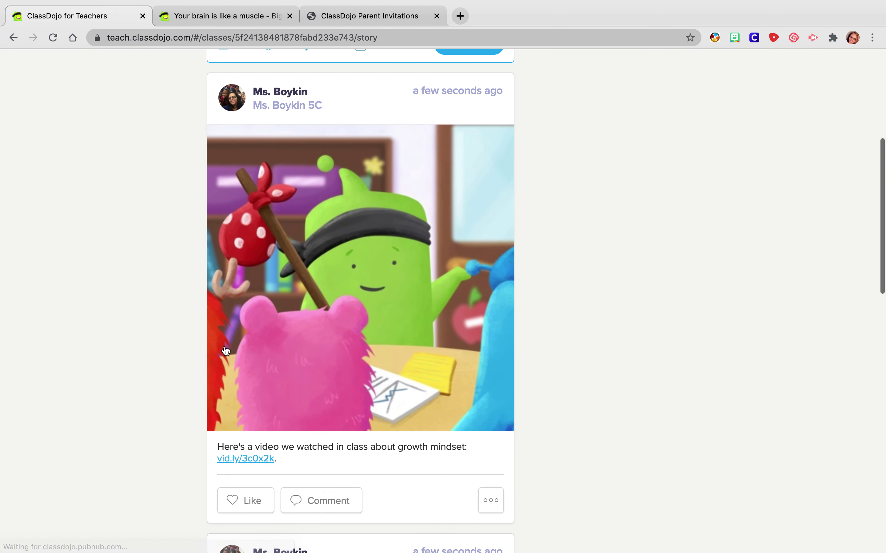
pyautogui.scroll(1, 226, 351)
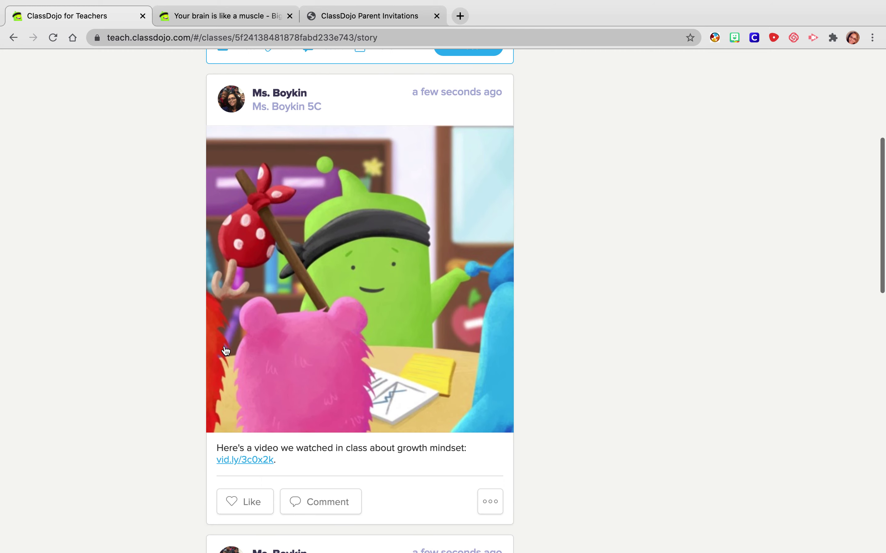
pyautogui.click(487, 513)
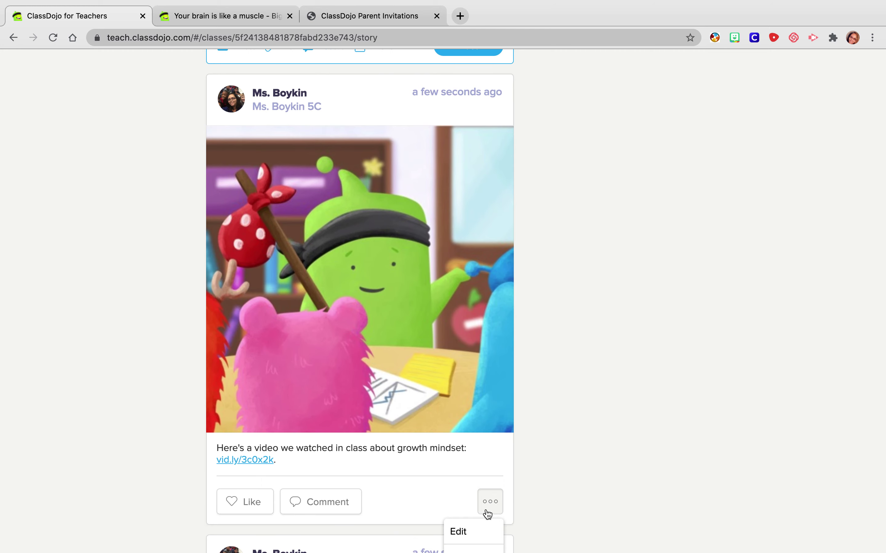
pyautogui.click(475, 531)
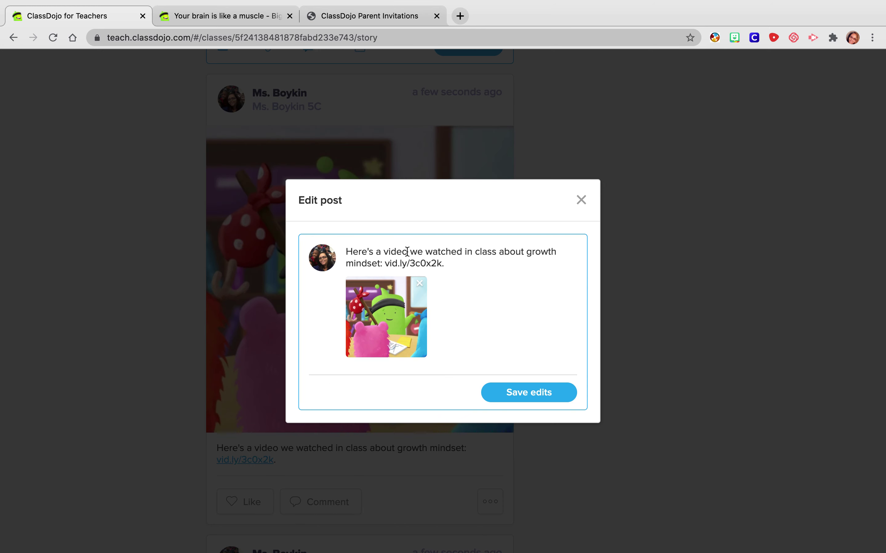
# Add 'This week we are looking to work on Growth Mindset…' above the post text and save
pyautogui.click(346, 252)
pyautogui.press('Return')
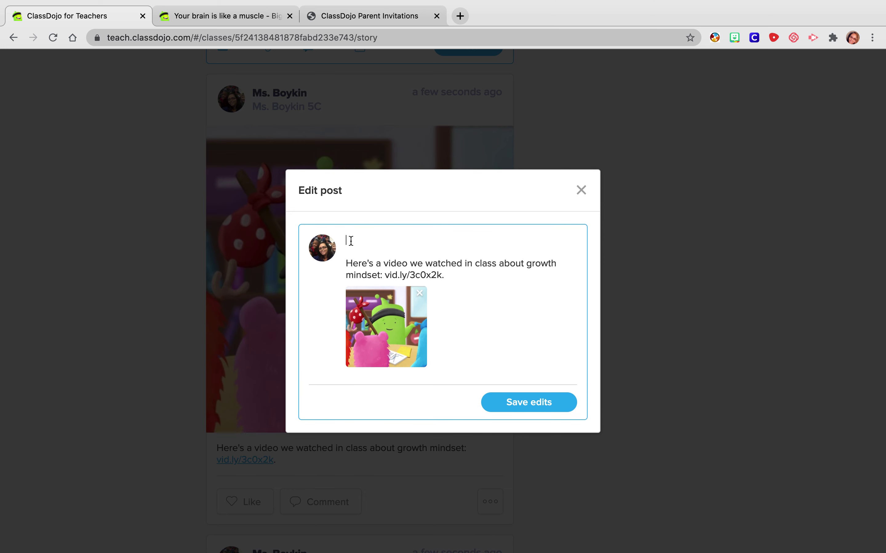
pyautogui.write('This week we are looking to work o')
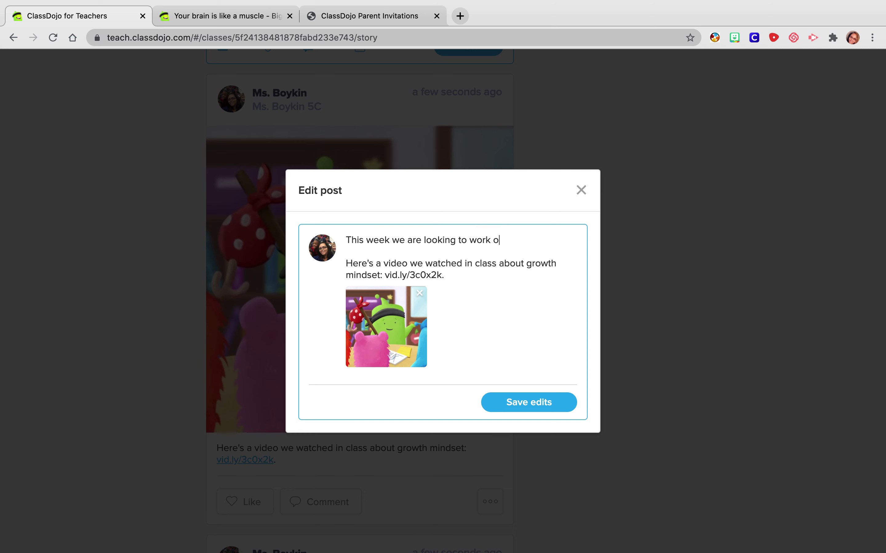
pyautogui.write('n Growth Mindset')
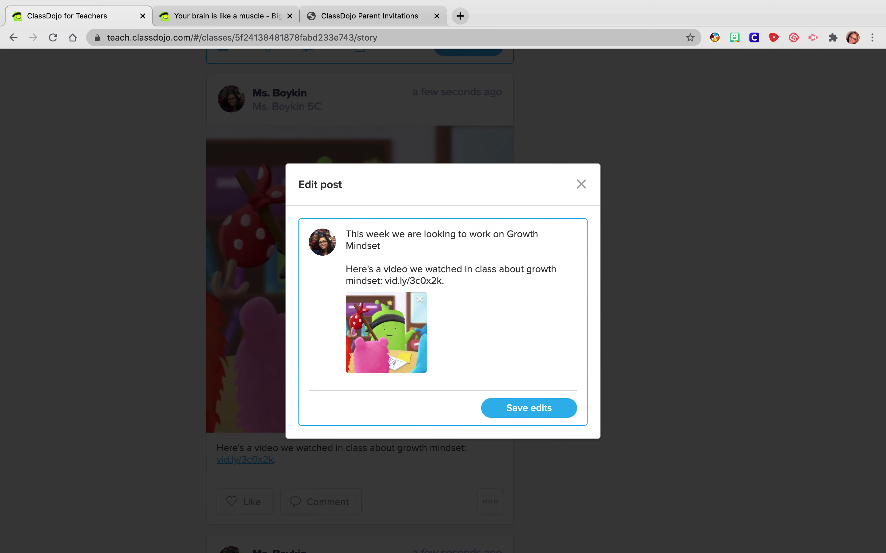
pyautogui.write(', so please watch this vi')
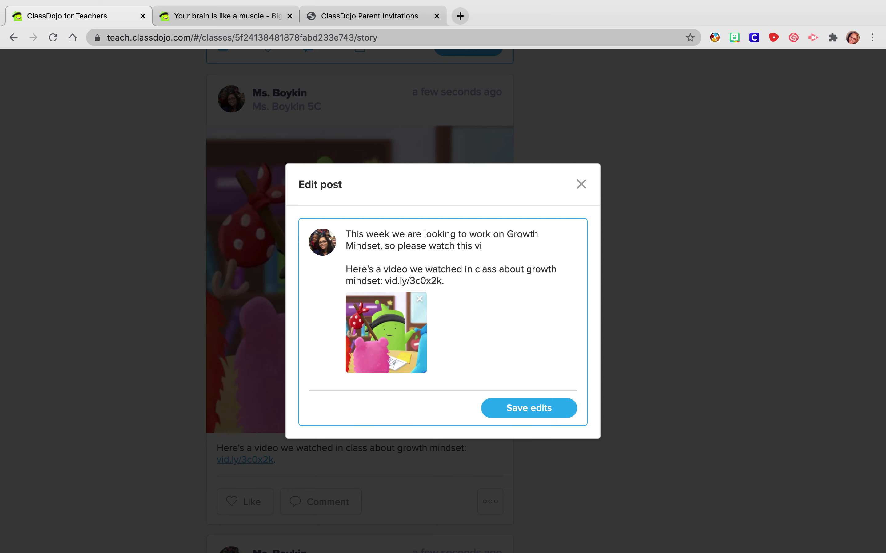
pyautogui.write('deo at home and discuss as a family')
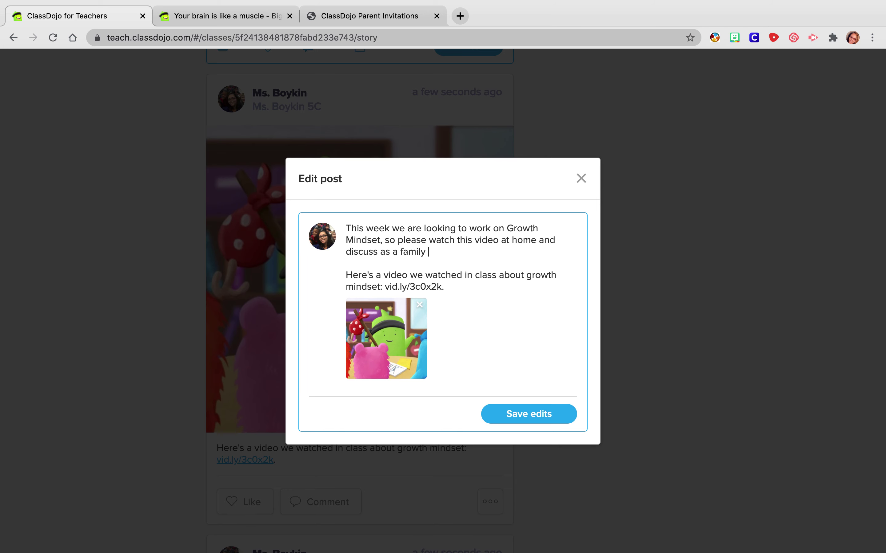
pyautogui.write(' the importance of havi')
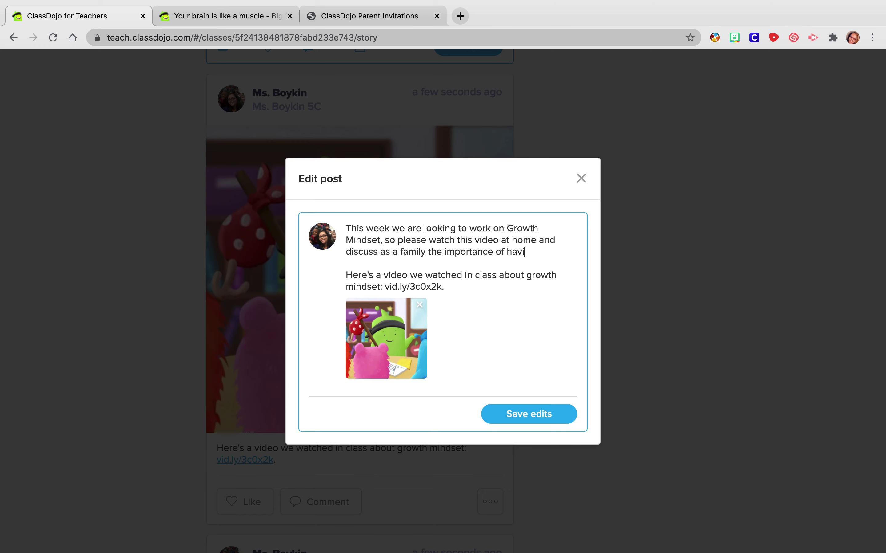
pyautogui.write('ng a growth mindse')
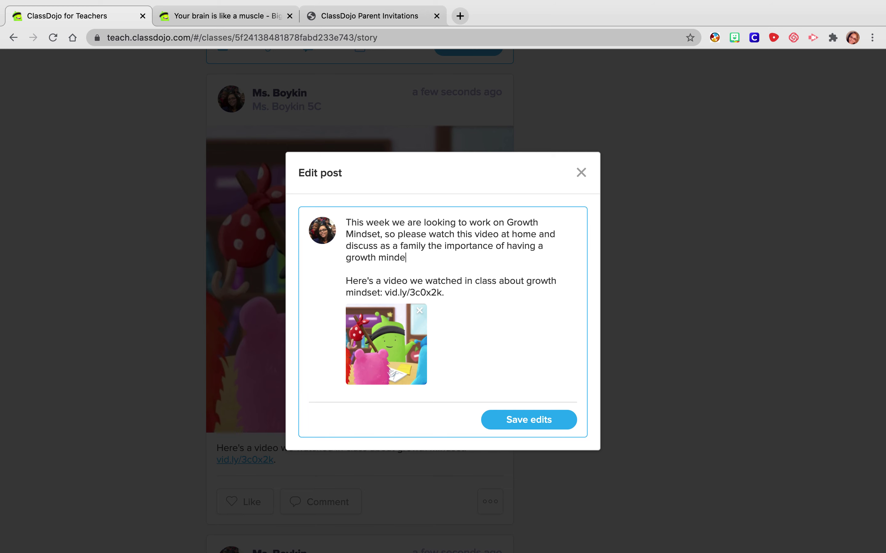
pyautogui.write('t in your life.')
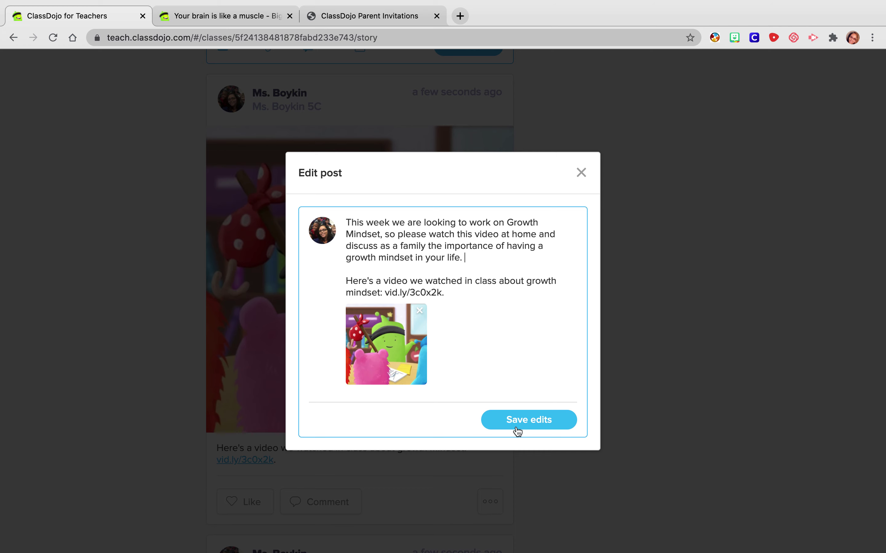
pyautogui.click(516, 426)
# Review the edited post in the Class Story feed, then go to the class's Portfolios
pyautogui.scroll(-3, 335, 453)
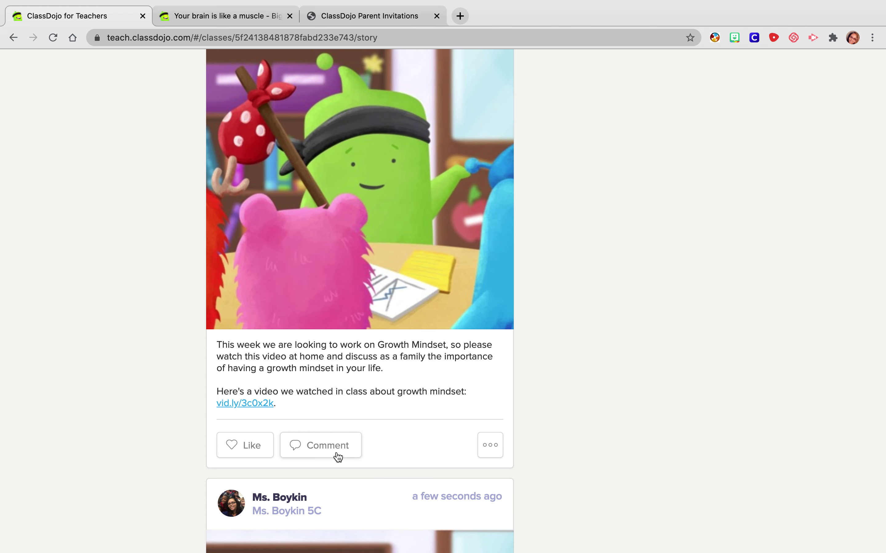
pyautogui.scroll(10, 344, 422)
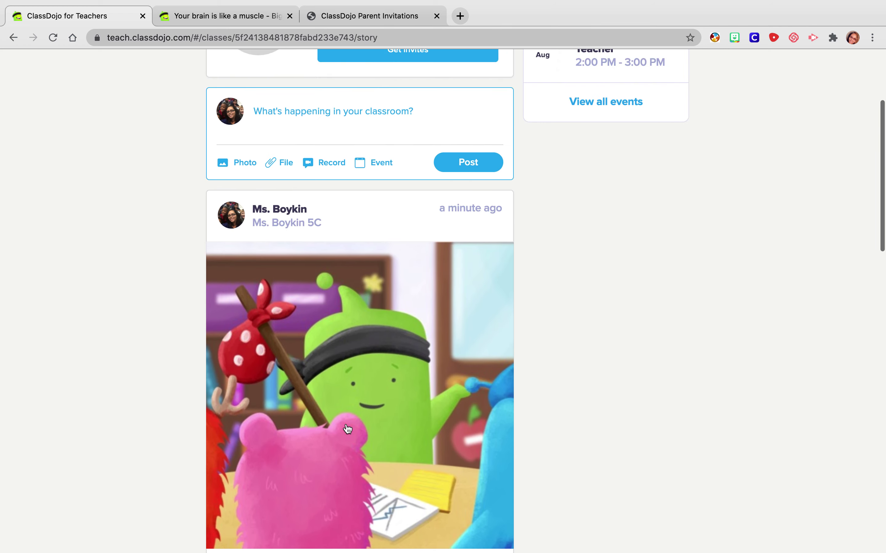
pyautogui.scroll(1, 347, 429)
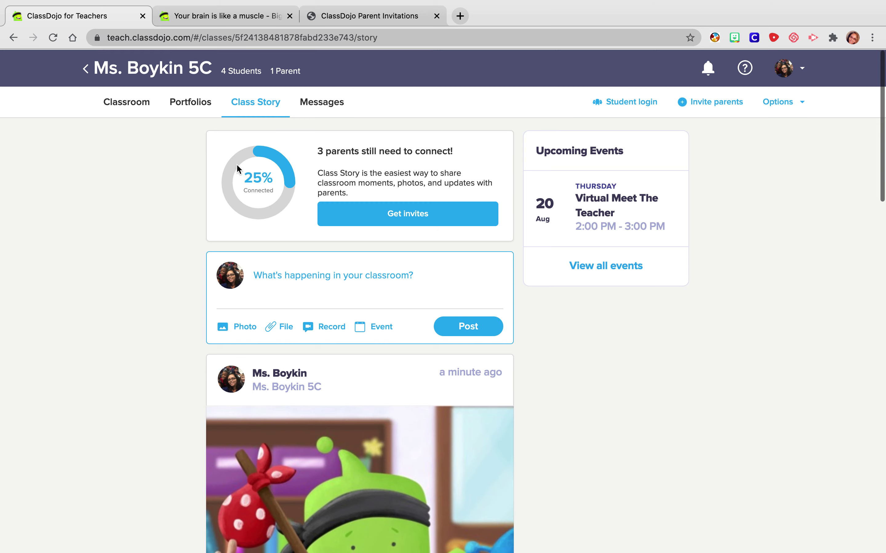
pyautogui.click(189, 106)
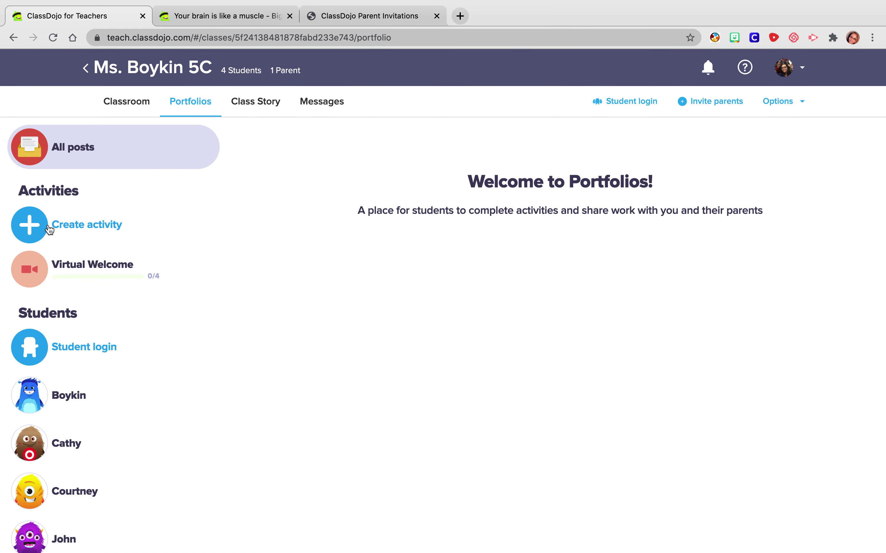
# Create a 'Growth Mindeset Activity' with family-discussion instructions and a Video response type
pyautogui.click(44, 227)
pyautogui.click(326, 215)
pyautogui.write('G')
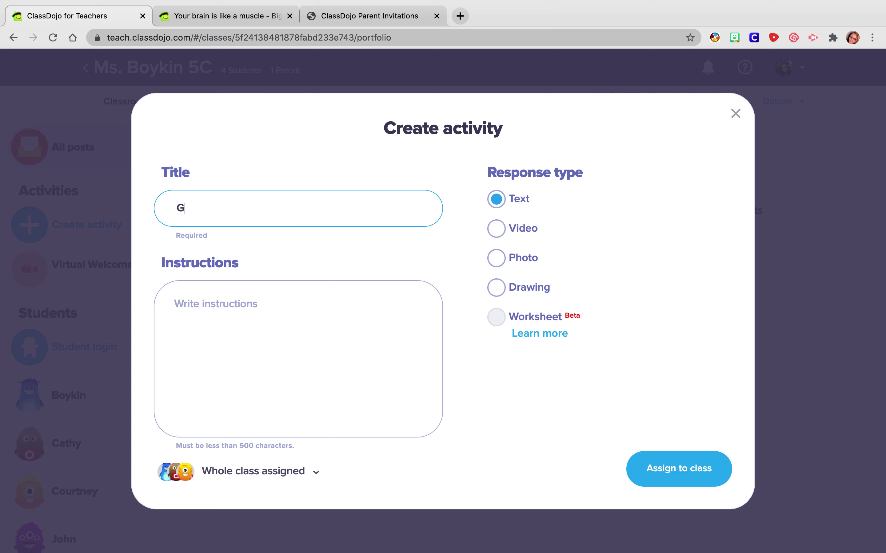
pyautogui.write('rowth Mindeset Activity')
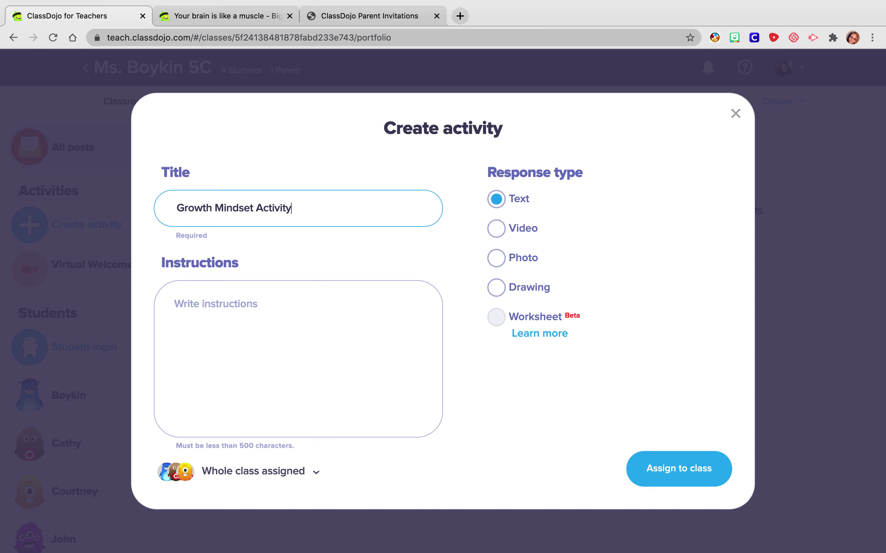
pyautogui.click(266, 300)
pyautogui.write('As a ')
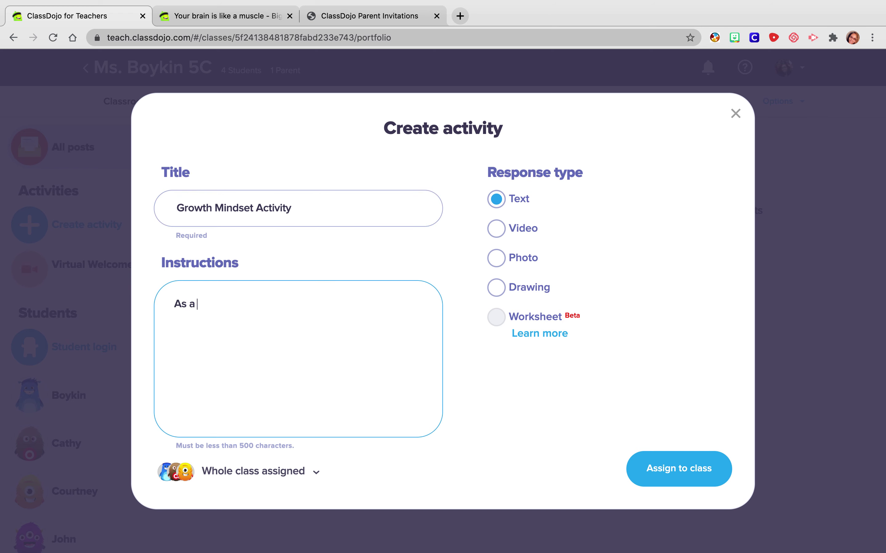
pyautogui.write('family discuss the impor')
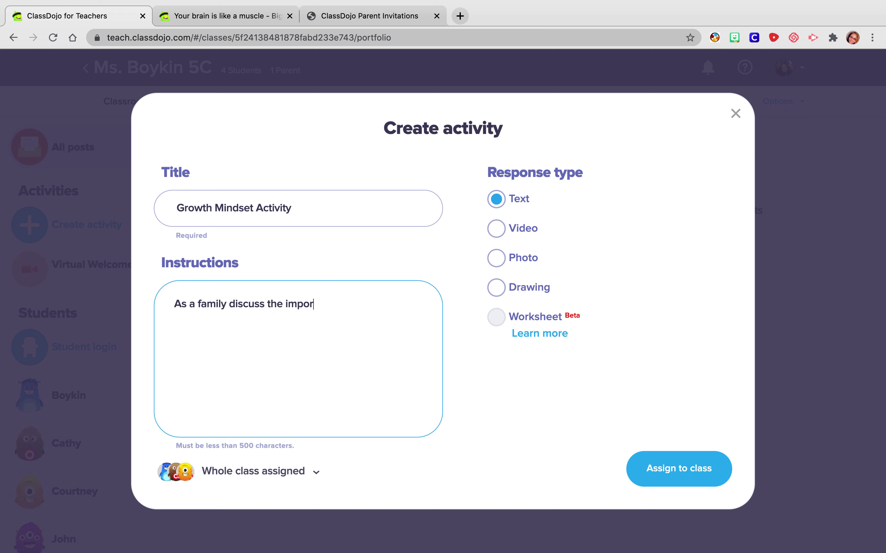
pyautogui.write('tance of having a growth')
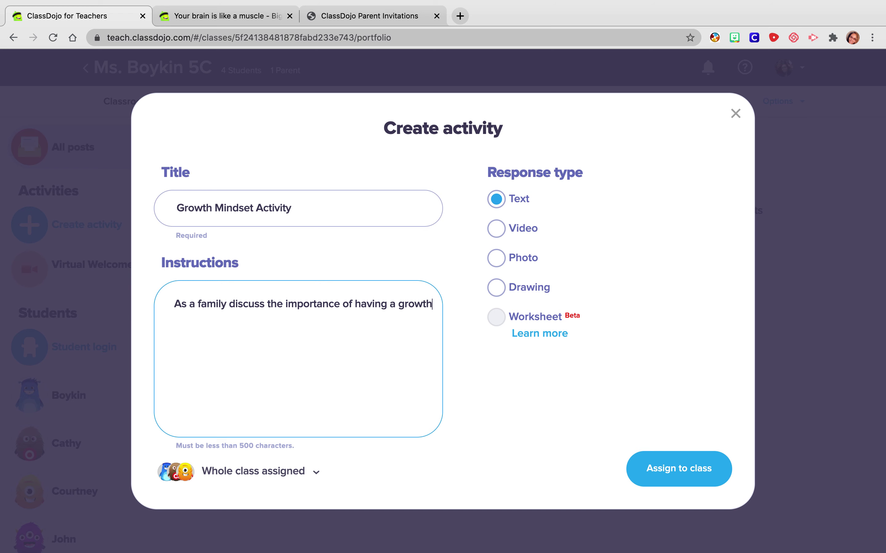
pyautogui.write(' mindset and share a v')
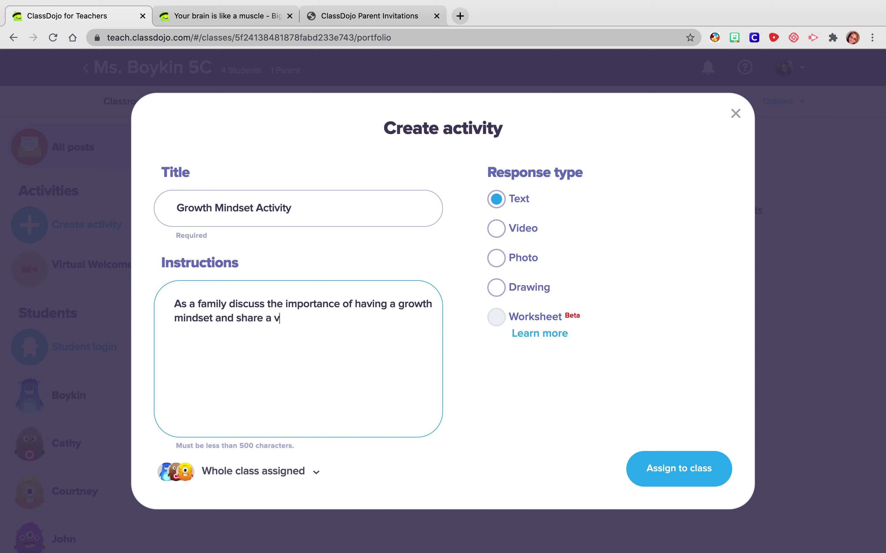
pyautogui.write('ideo of why your')
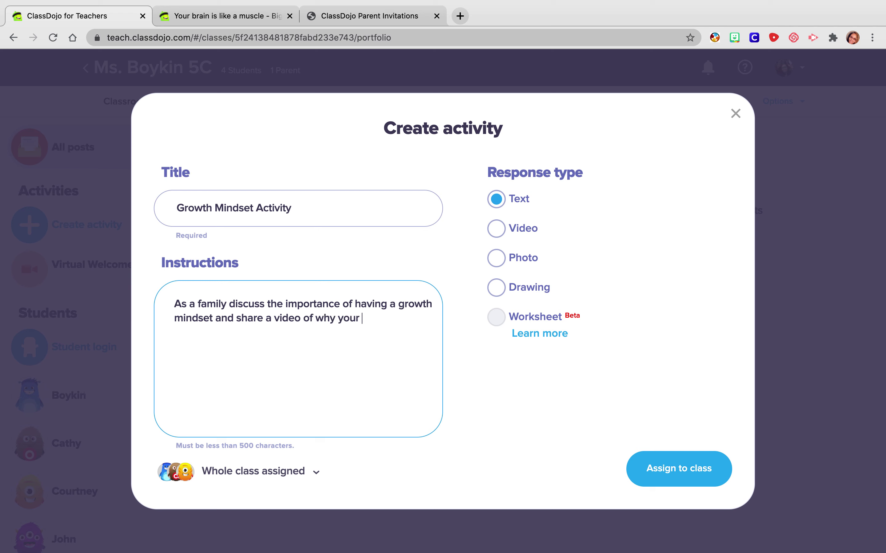
pyautogui.write(' family thinks it is an i')
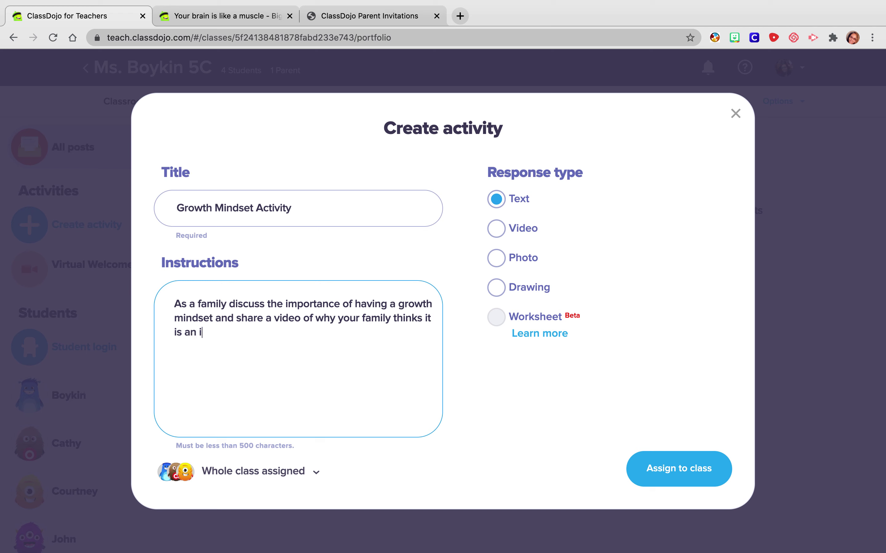
pyautogui.write('mportant part of yo')
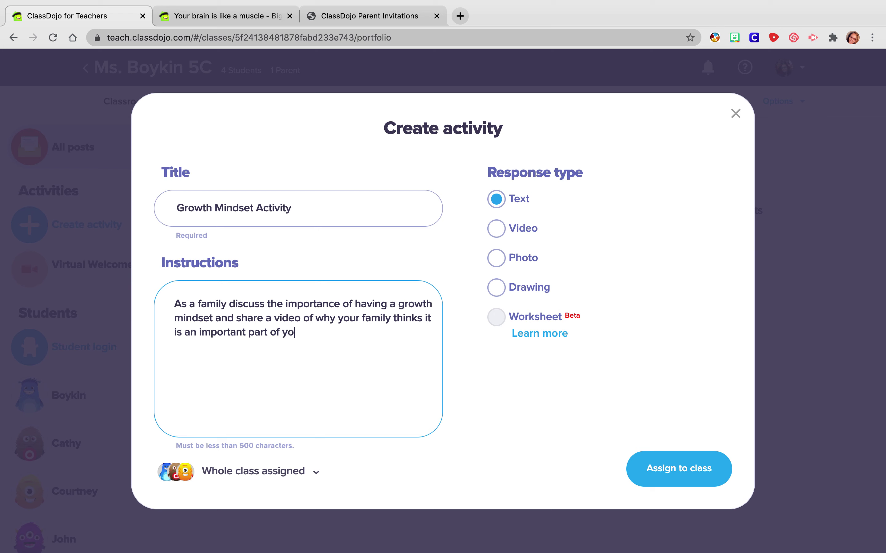
pyautogui.write('ur life.')
pyautogui.click(503, 233)
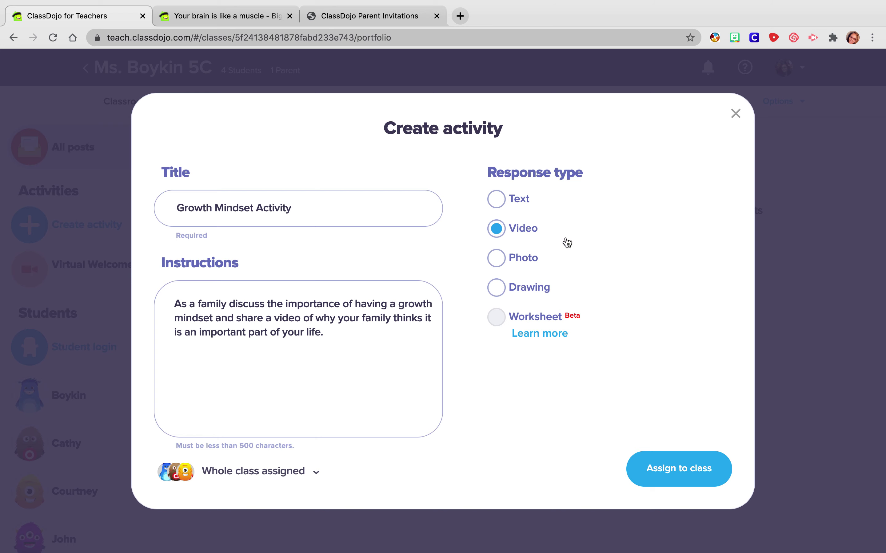
# Assign the Growth Mindset Activity to the whole class and return to the Classroom points view
pyautogui.click(681, 476)
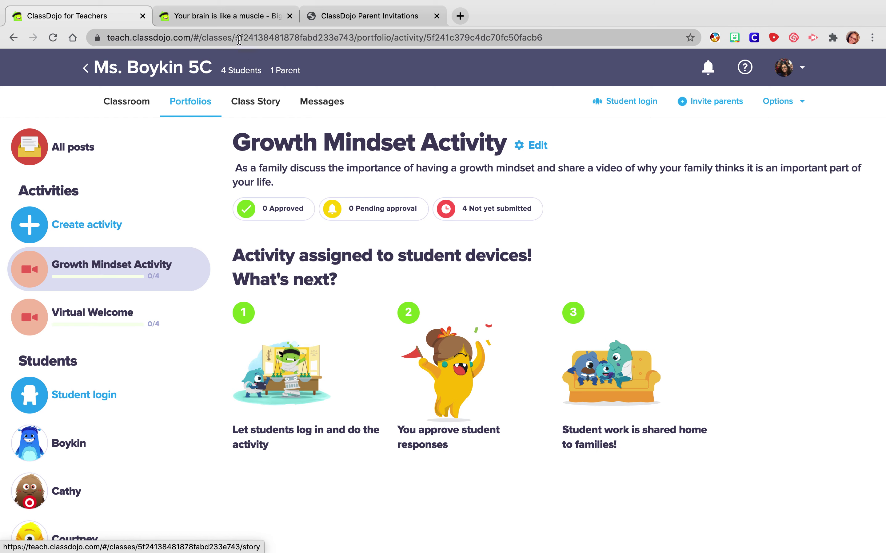
pyautogui.click(232, 16)
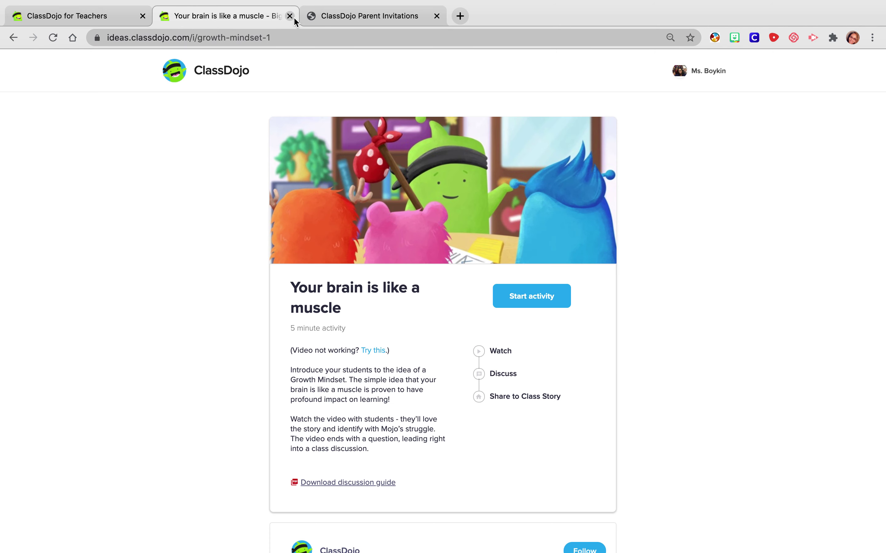
pyautogui.click(124, 19)
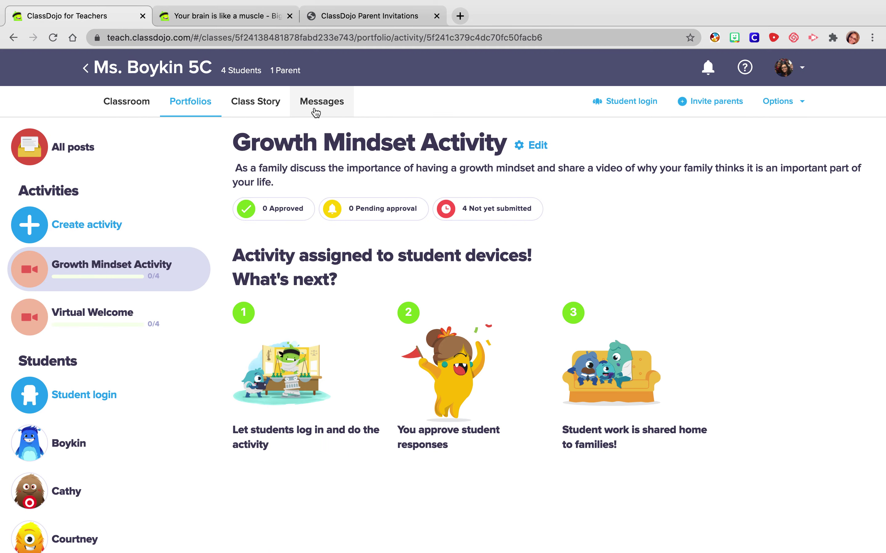
pyautogui.click(117, 106)
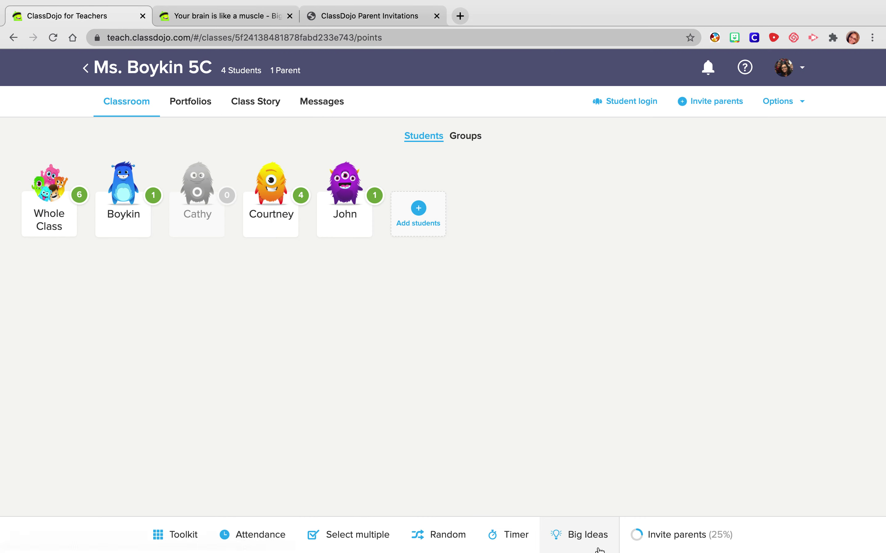
# Open the Mojo's in a Mood lesson from Moods and Attitudes and start its activity
pyautogui.click(584, 541)
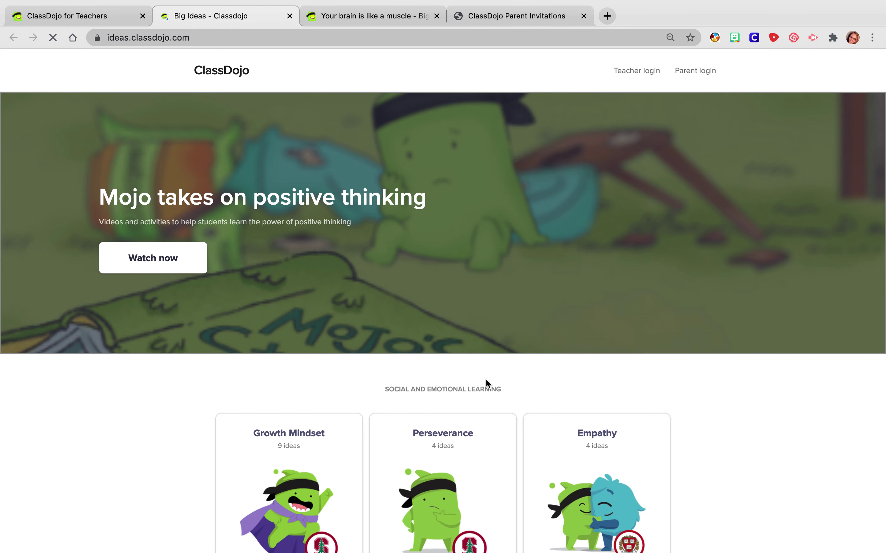
pyautogui.scroll(-10, 465, 431)
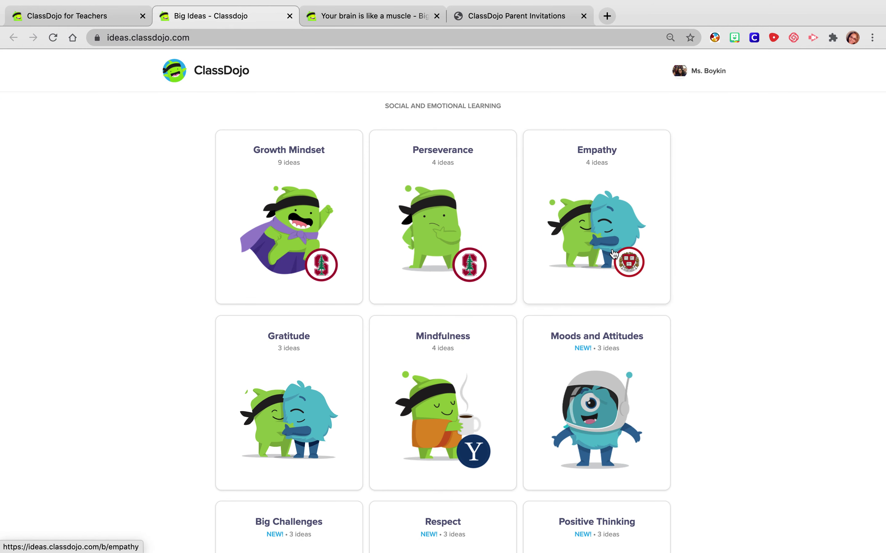
pyautogui.click(597, 384)
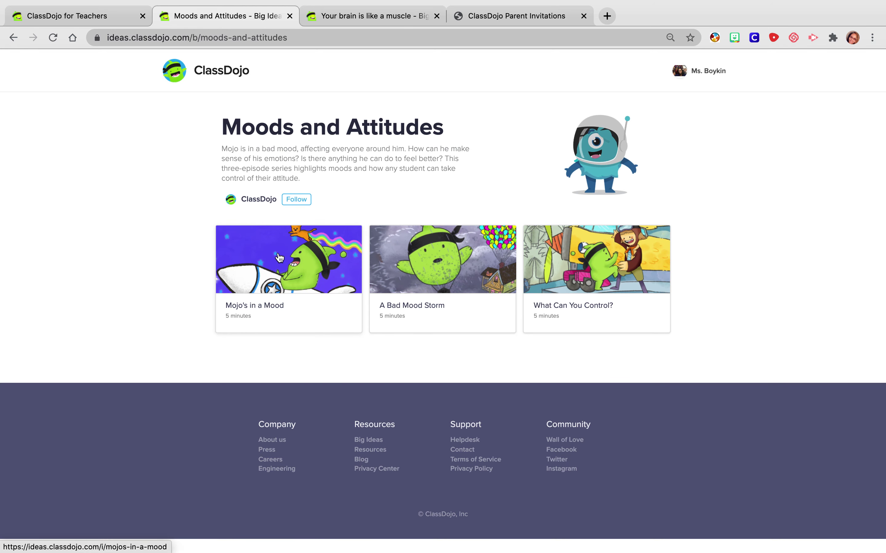
pyautogui.click(277, 278)
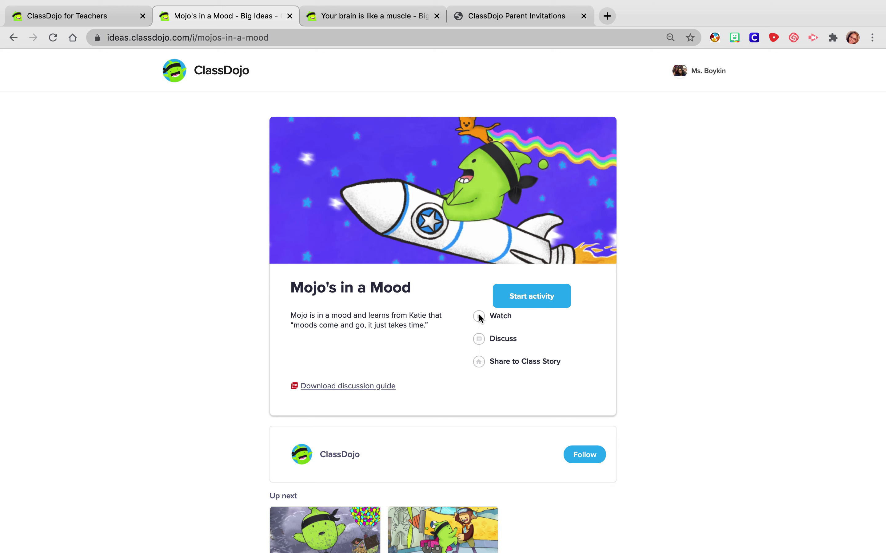
pyautogui.click(525, 298)
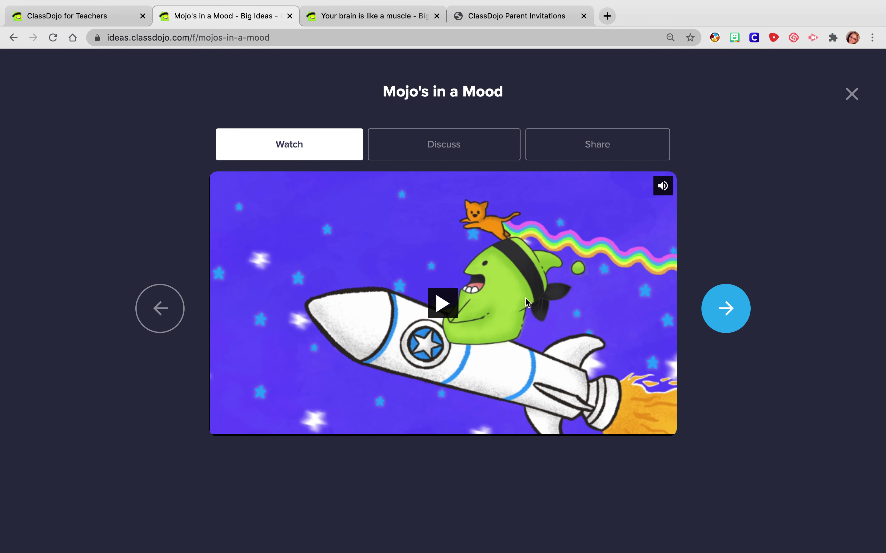
# Play the Mojo's in a Mood video full screen, then advance through Discuss to Share
pyautogui.click(432, 307)
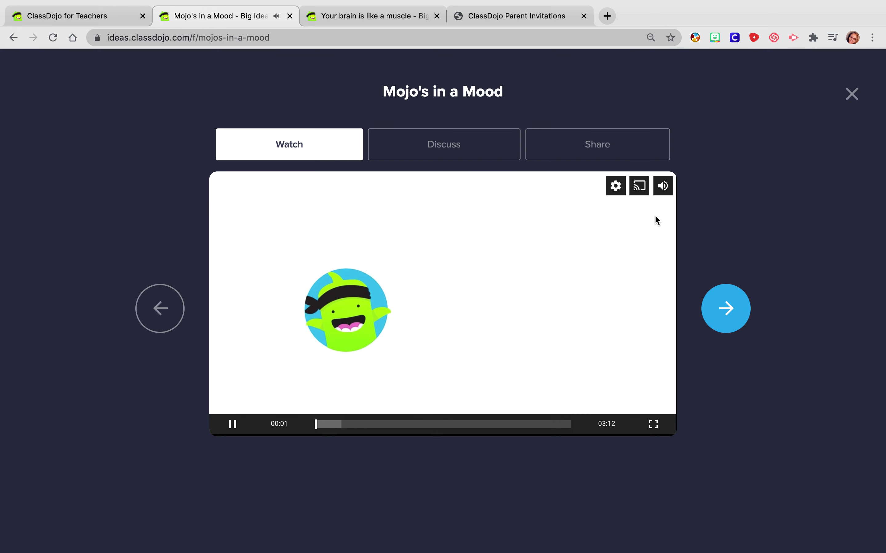
pyautogui.click(653, 424)
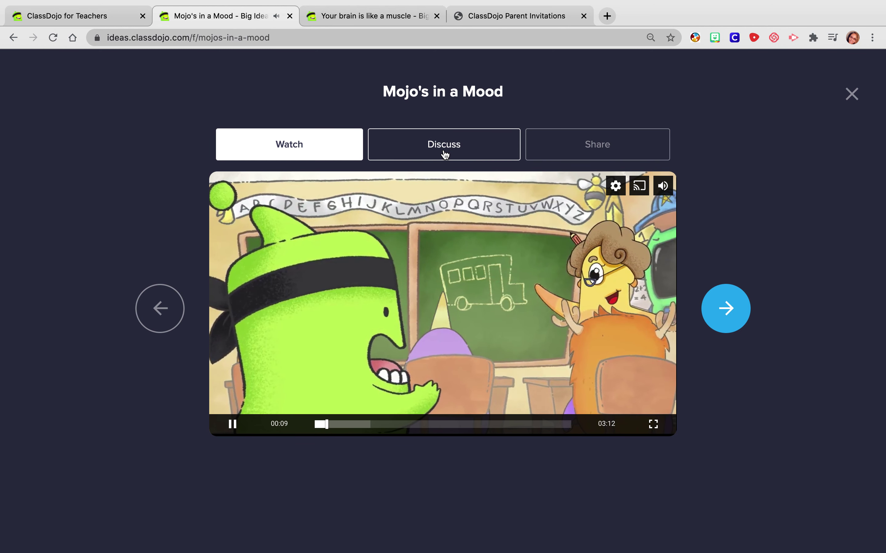
pyautogui.click(444, 154)
pyautogui.click(601, 149)
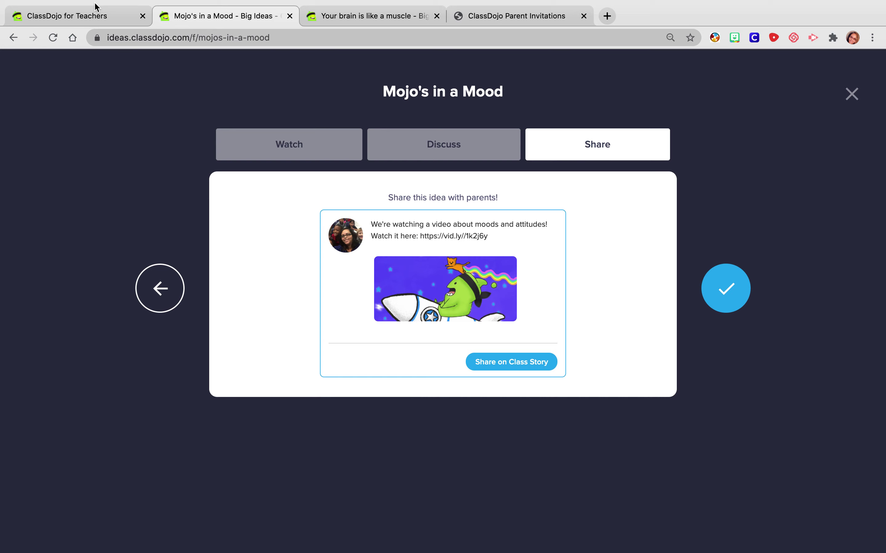
pyautogui.click(51, 17)
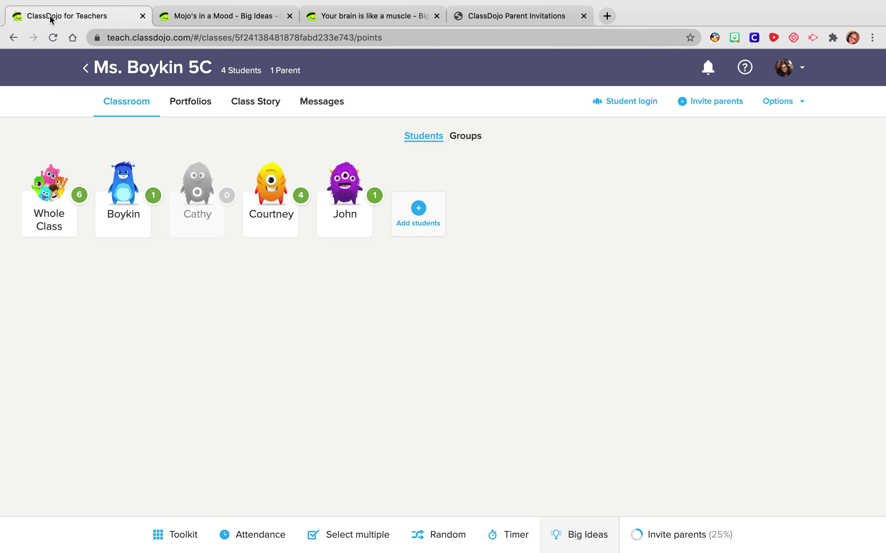